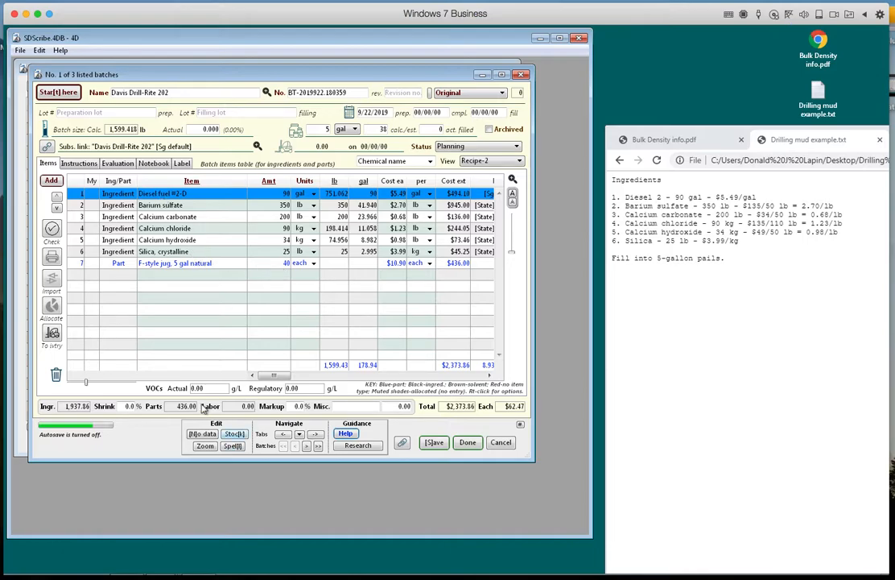
Step: Bring the Physical column of the batch items table into view, widen it, and increase the row height to show its full text
{"action": "left_click_drag", "start_coordinate": [273, 377], "coordinate": [296, 375]}
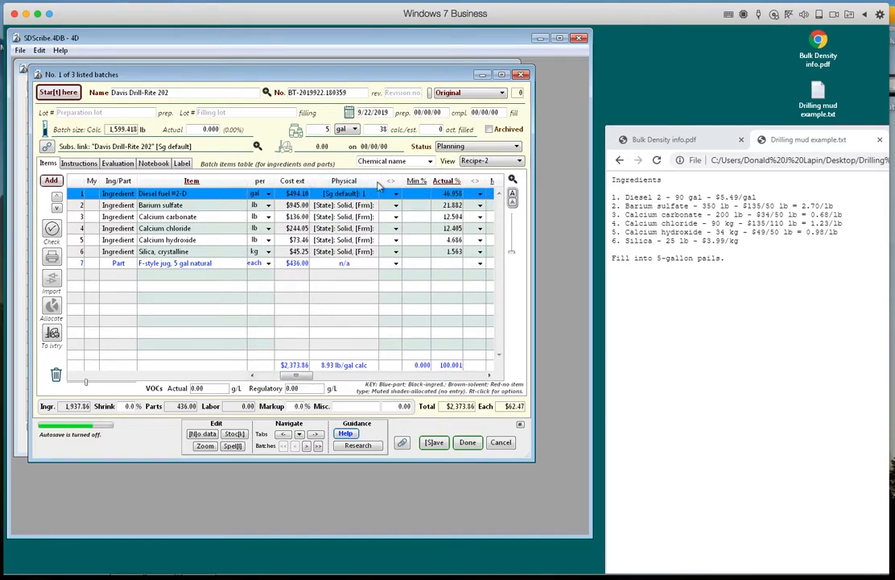
{"action": "left_click_drag", "start_coordinate": [379, 182], "coordinate": [435, 183]}
{"action": "left_click", "coordinate": [513, 246]}
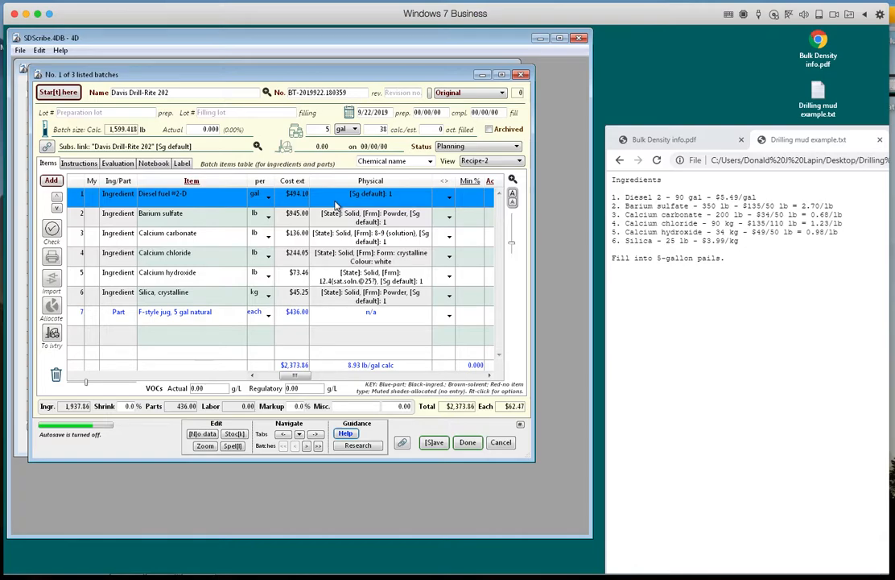
Step: Research the Diesel fuel #2-D ingredient on Google and review the results in an enlarged browser window
{"action": "left_click", "coordinate": [346, 447]}
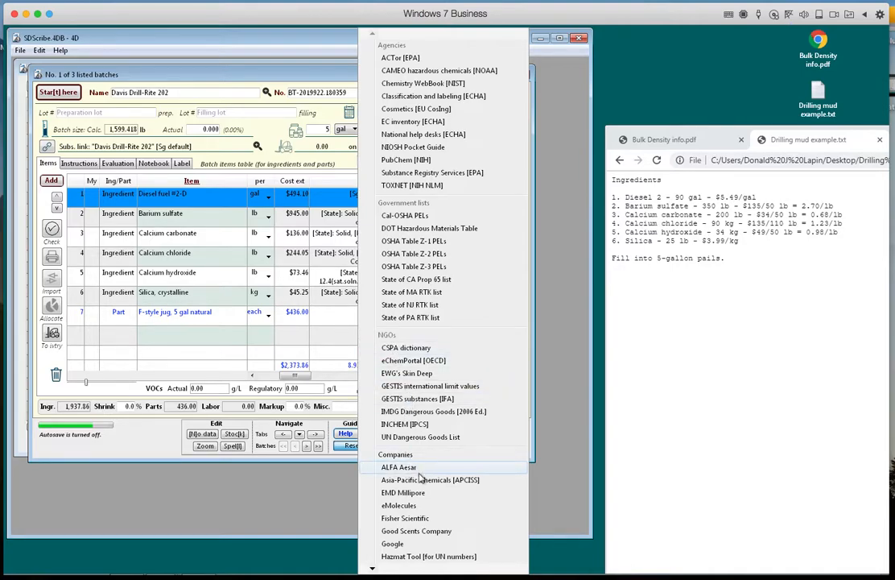
{"action": "left_click", "coordinate": [392, 545]}
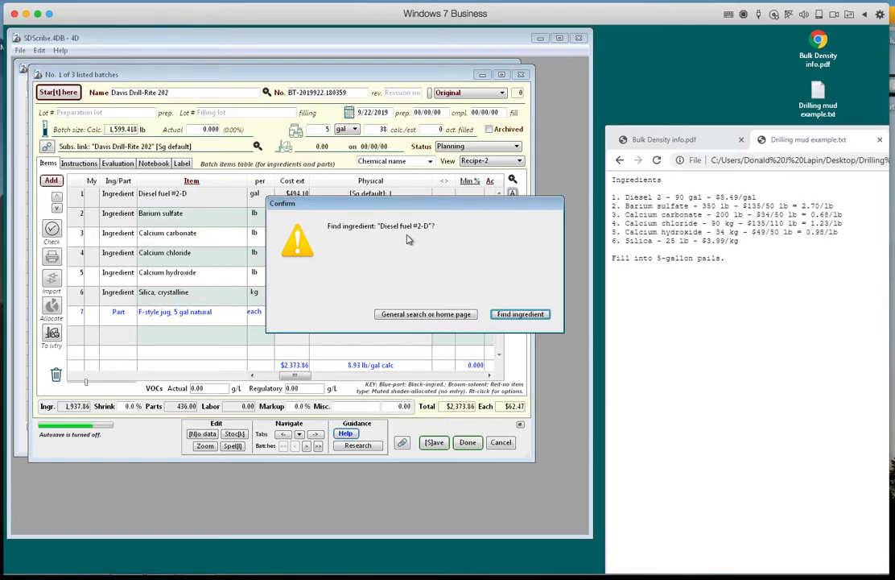
{"action": "left_click", "coordinate": [500, 315]}
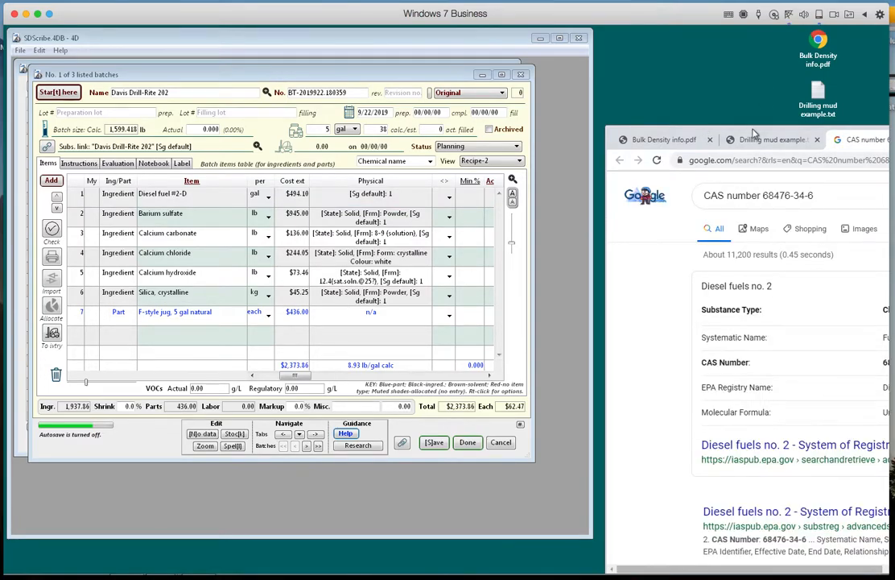
{"action": "left_click_drag", "start_coordinate": [746, 133], "coordinate": [552, 85]}
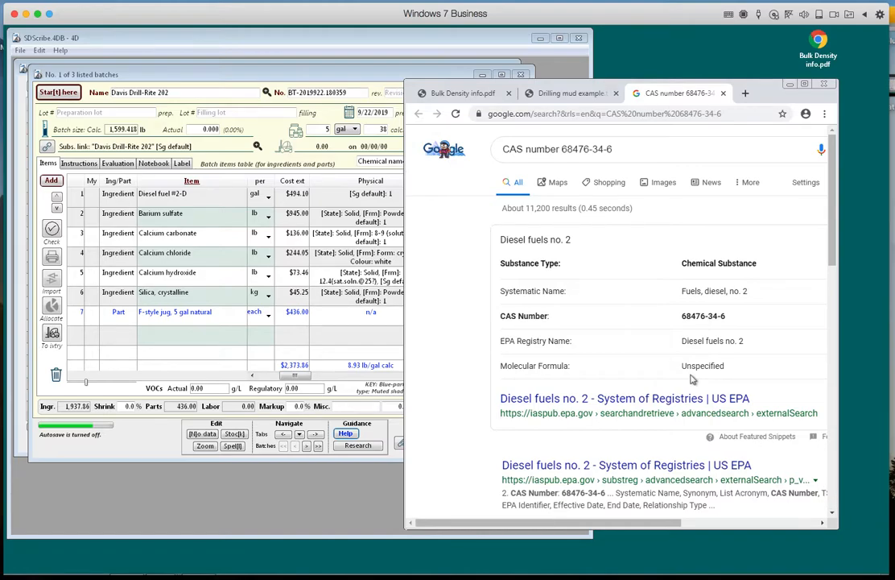
{"action": "left_click_drag", "start_coordinate": [835, 529], "coordinate": [875, 563]}
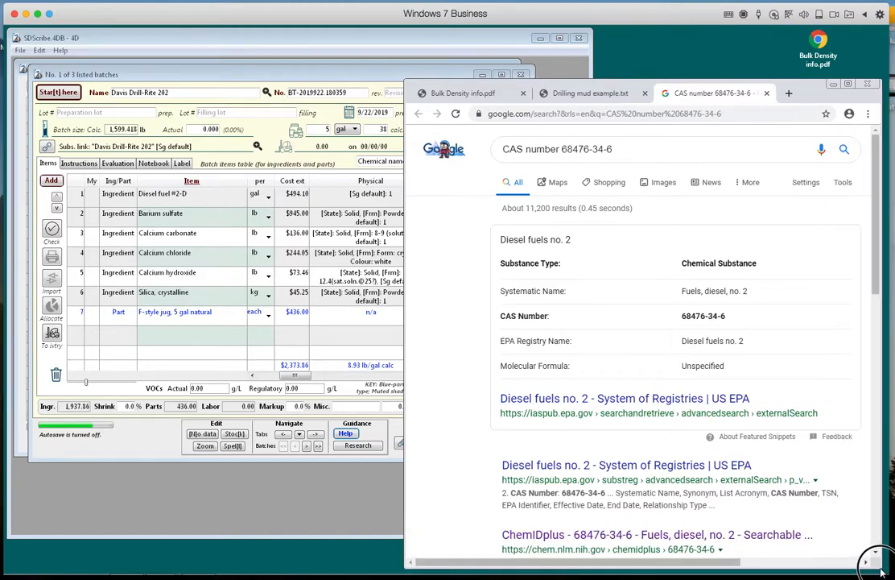
{"action": "scroll", "coordinate": [686, 428], "scroll_direction": "down", "scroll_amount": 3}
{"action": "scroll", "coordinate": [689, 434], "scroll_direction": "down", "scroll_amount": 2}
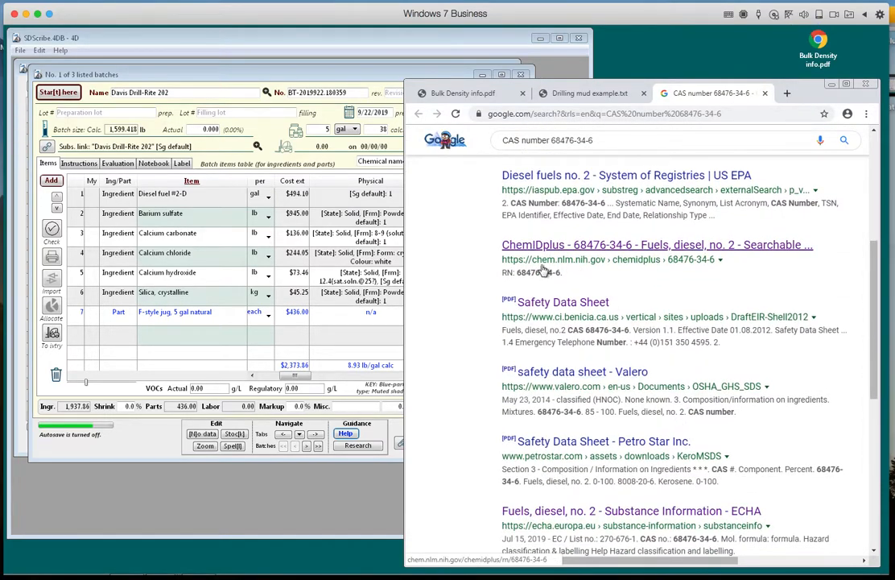
{"action": "scroll", "coordinate": [532, 370], "scroll_direction": "up", "scroll_amount": 5}
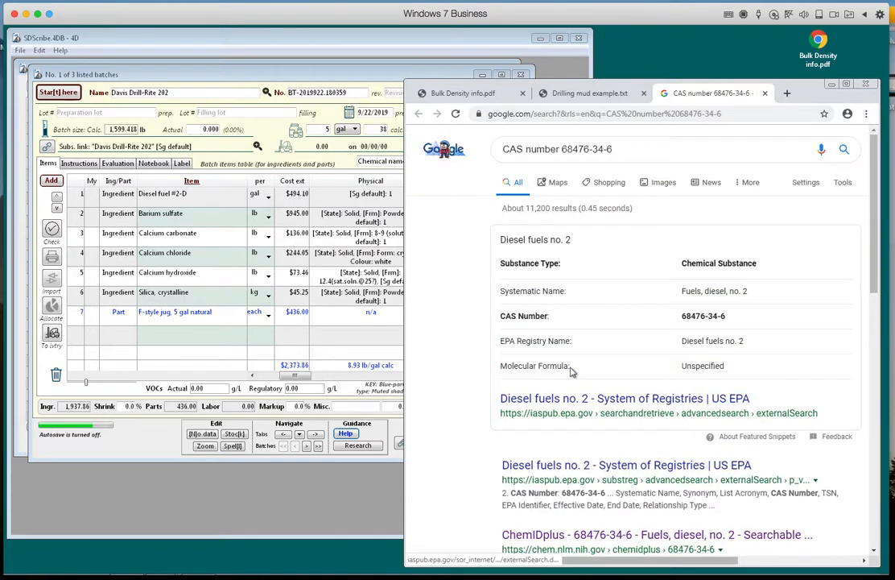
Step: Search Google for "Diesel fuel density" in place of the CAS number query
{"action": "left_click_drag", "start_coordinate": [620, 149], "coordinate": [487, 147]}
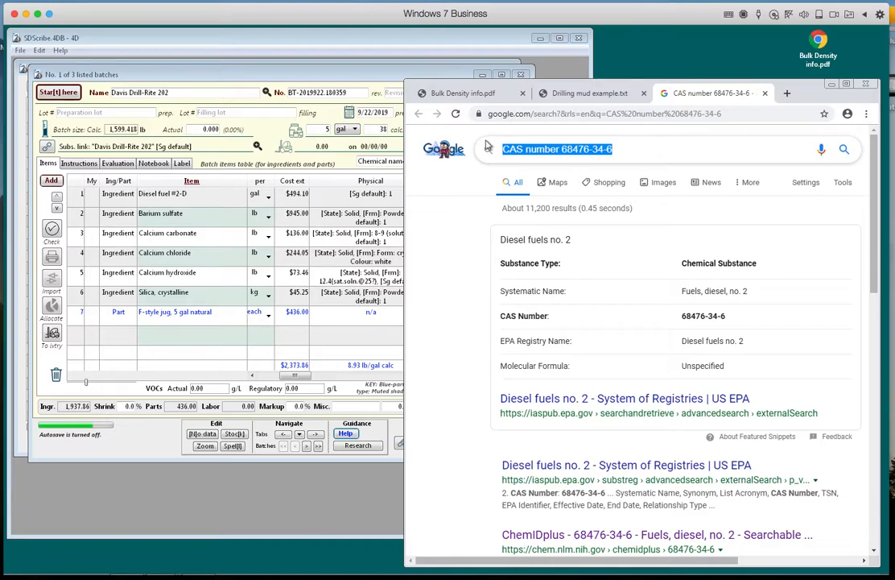
{"action": "type", "text": "Diesel"}
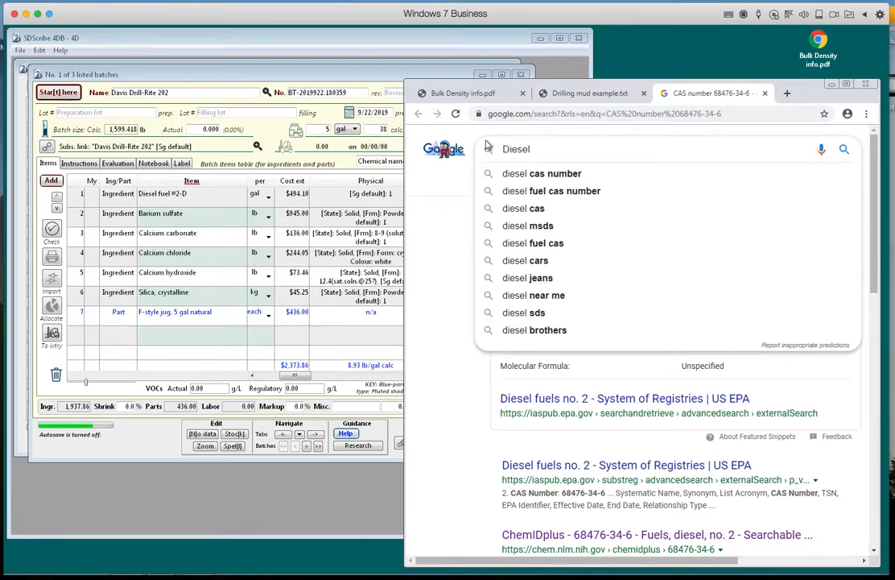
{"action": "type", "text": " fuel de"}
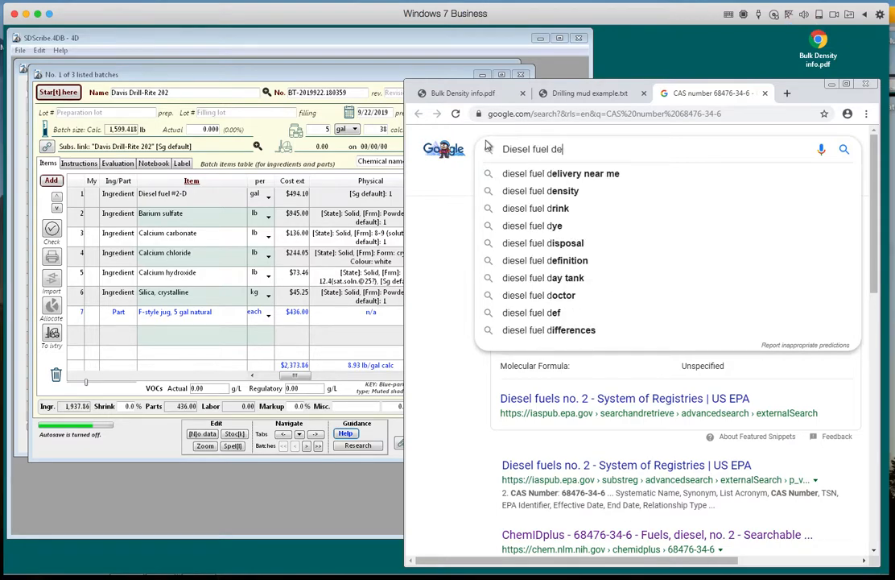
{"action": "type", "text": "nsity"}
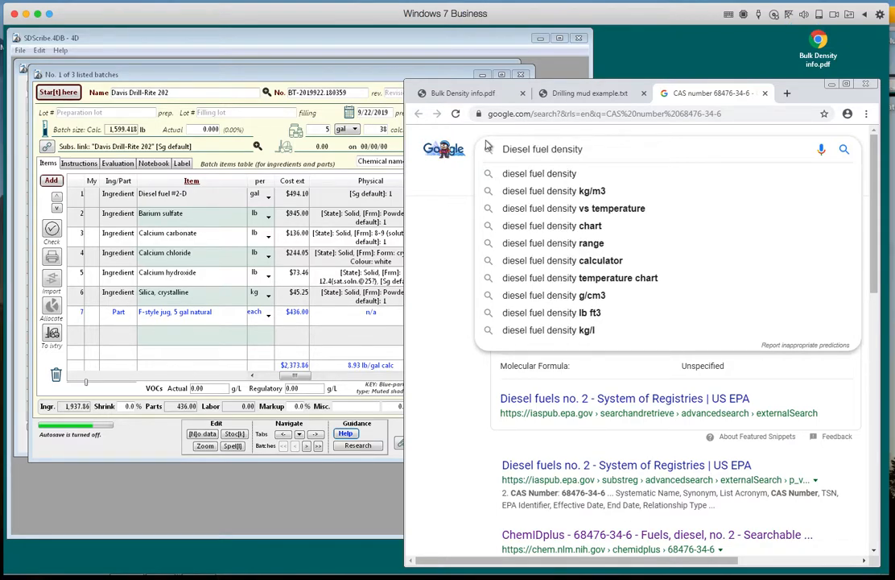
{"action": "key", "text": "Return"}
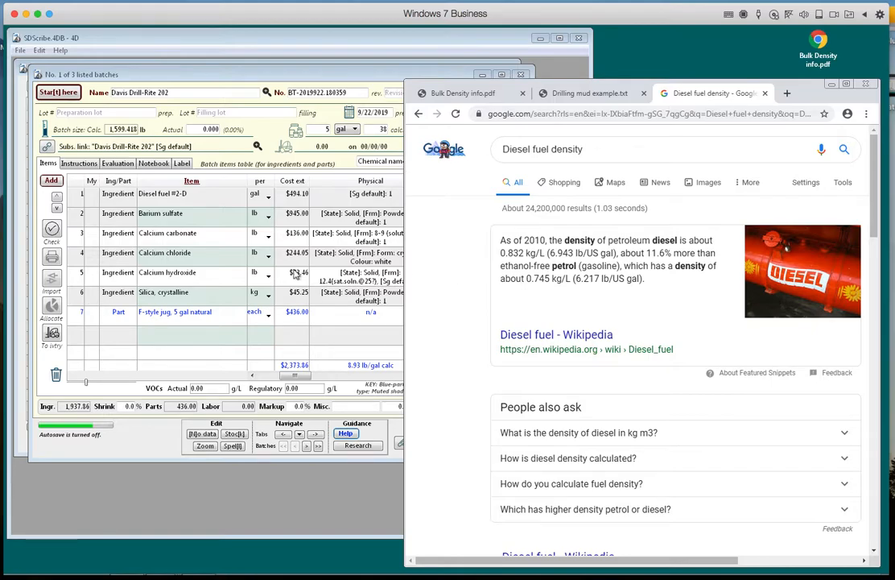
Step: Open the density or Sg settings for Diesel fuel #2-D in the batch and set its physical state to Liquid
{"action": "left_click", "coordinate": [185, 78]}
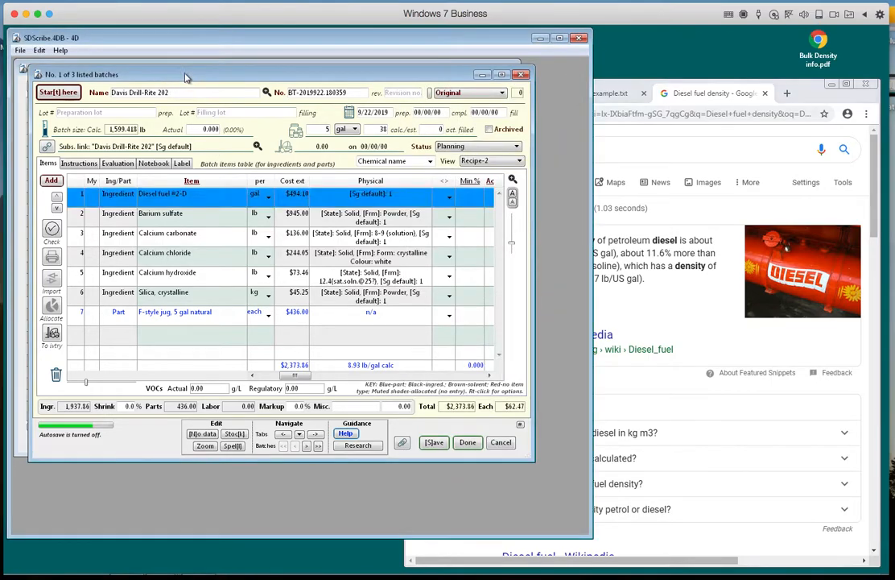
{"action": "right_click", "coordinate": [206, 203]}
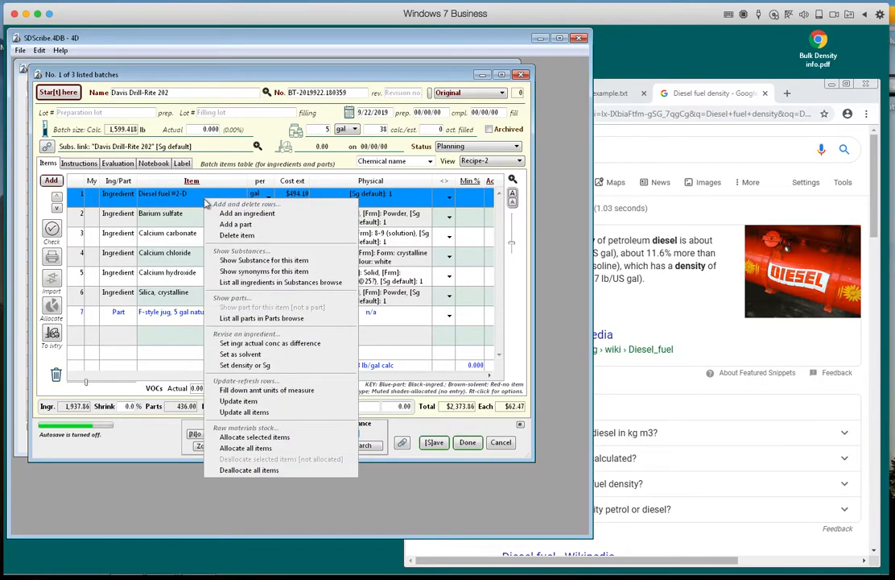
{"action": "left_click", "coordinate": [215, 368]}
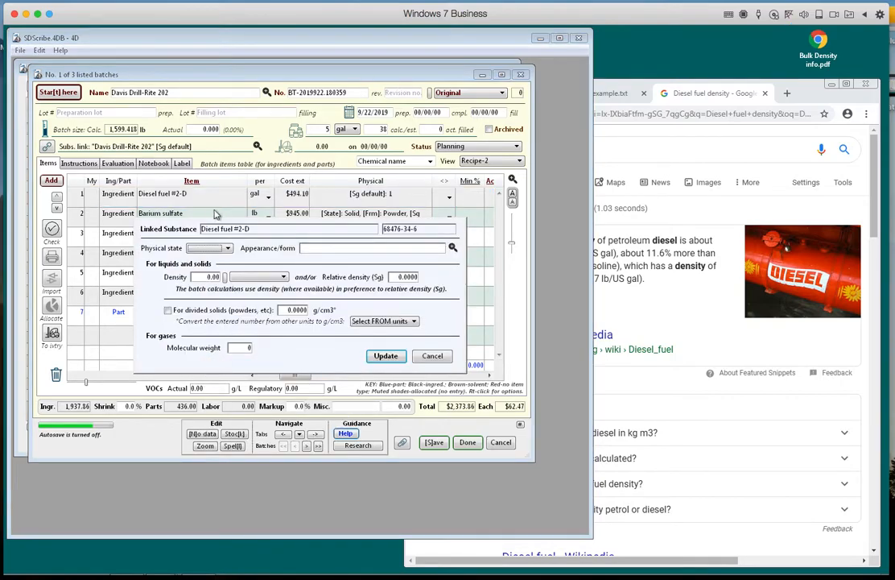
{"action": "left_click", "coordinate": [205, 249]}
{"action": "left_click", "coordinate": [202, 267]}
Step: Set the diesel fuel's density to 0.832 kg/L, keeping the browser beside the form, and update the ingredient
{"action": "left_click", "coordinate": [201, 277]}
{"action": "left_click", "coordinate": [621, 87]}
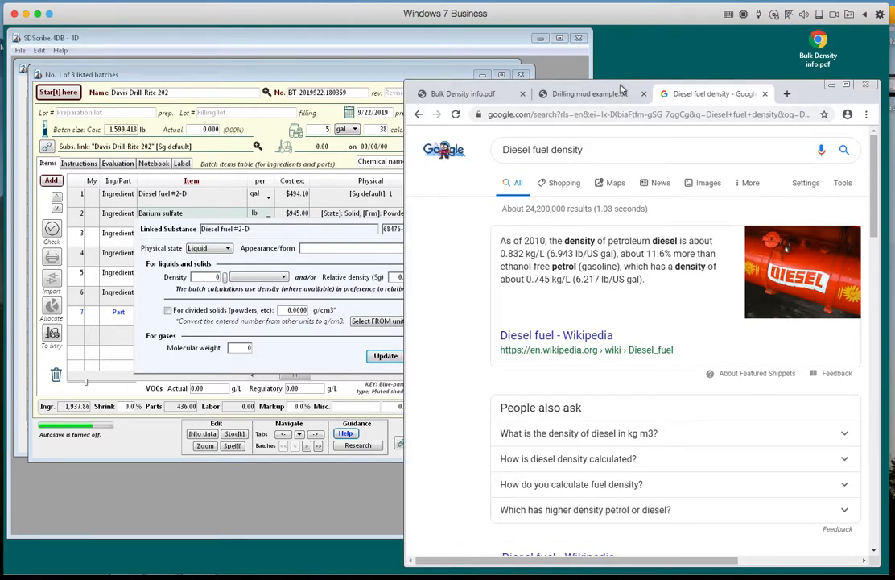
{"action": "left_click_drag", "start_coordinate": [622, 87], "coordinate": [798, 63]}
{"action": "left_click", "coordinate": [217, 277]}
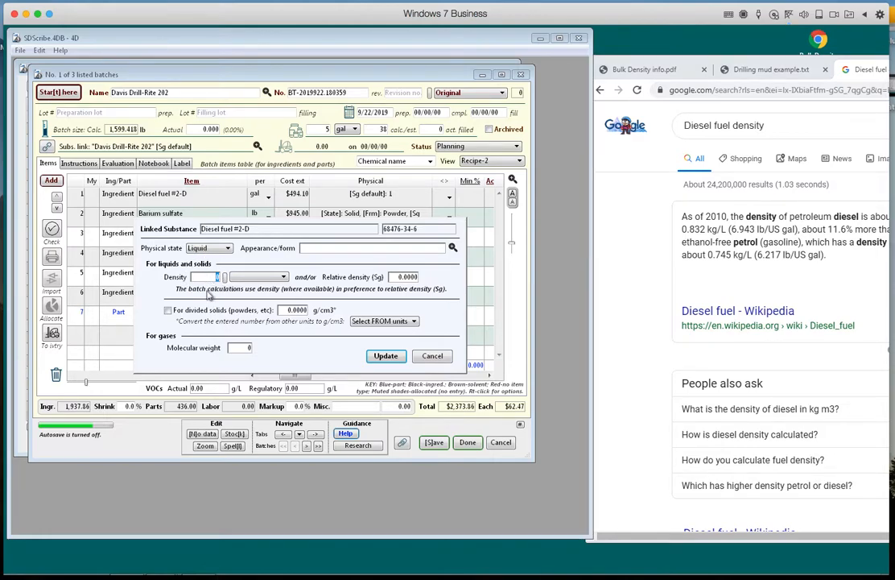
{"action": "type", "text": "0"}
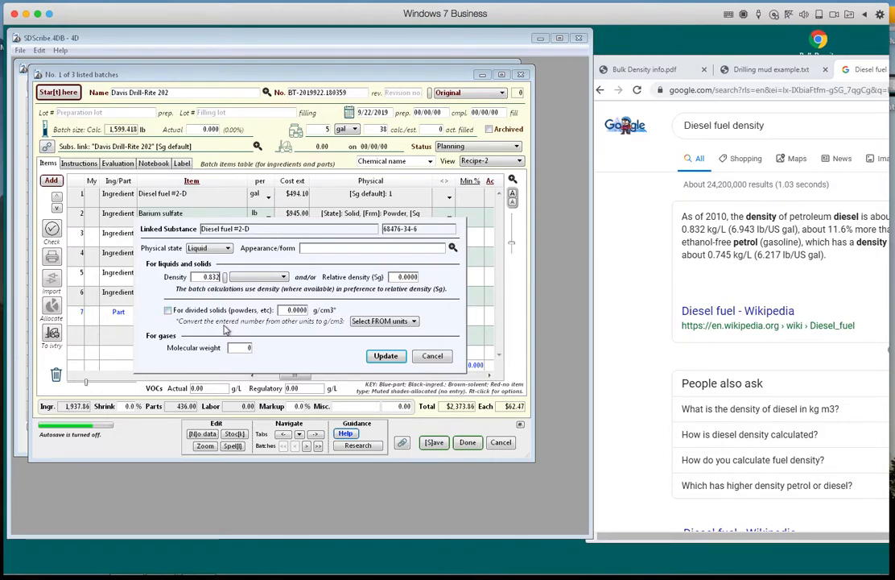
{"action": "left_click", "coordinate": [238, 277]}
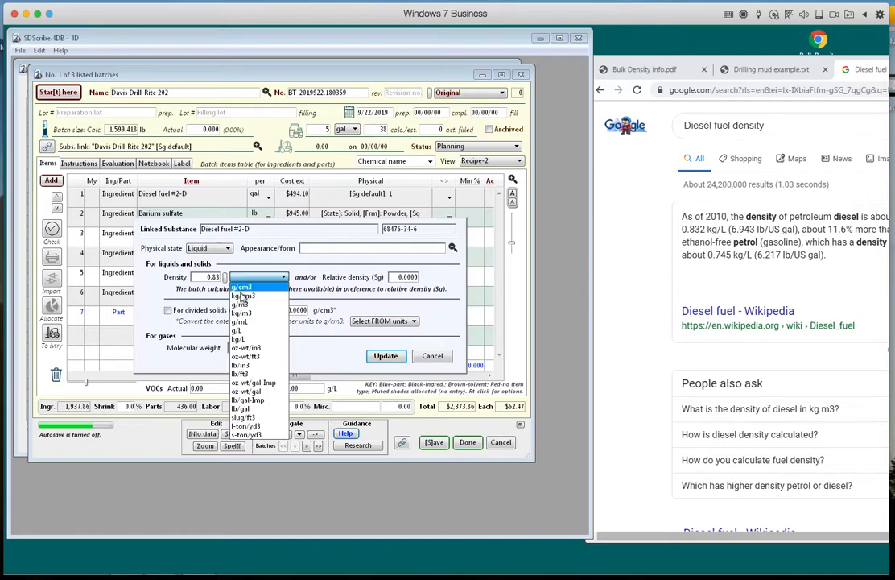
{"action": "left_click", "coordinate": [240, 339]}
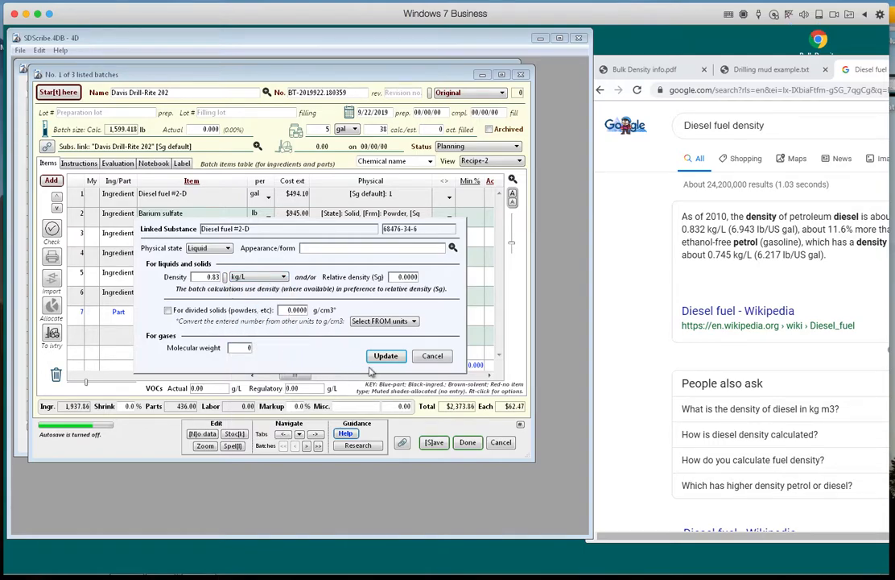
{"action": "left_click", "coordinate": [386, 360]}
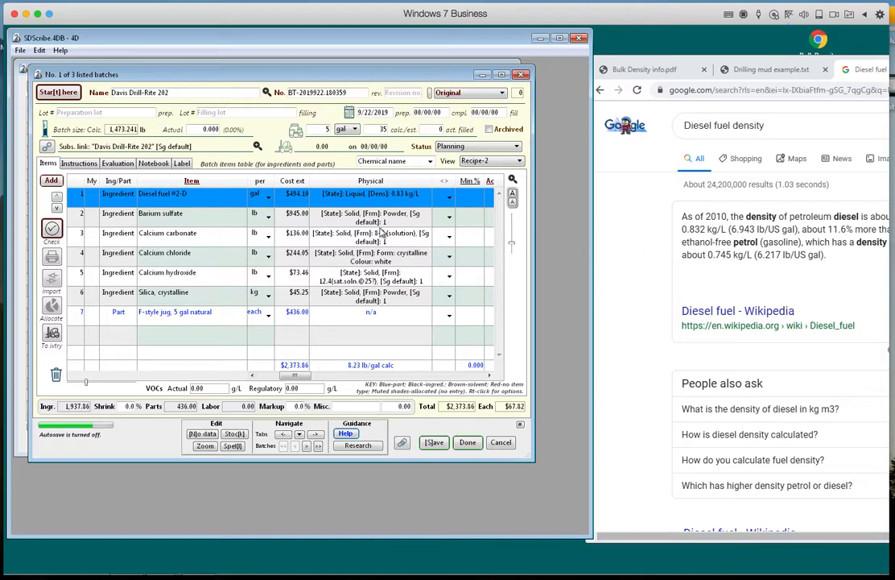
Step: Look up the density of the next ingredient by changing the Google query to "barium sulfate density"
{"action": "key", "text": "Down"}
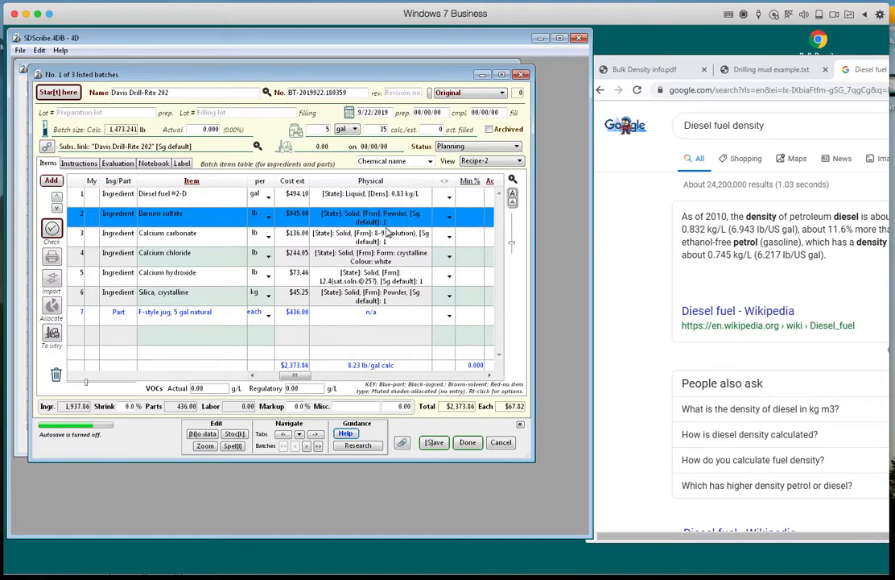
{"action": "left_click", "coordinate": [695, 62]}
{"action": "double_click", "coordinate": [703, 124]}
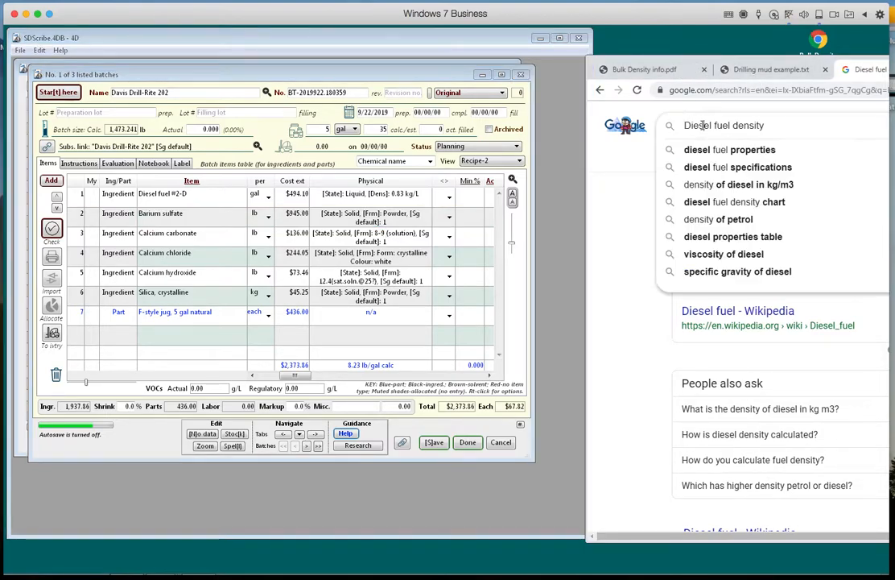
{"action": "left_click_drag", "start_coordinate": [731, 126], "coordinate": [662, 130]}
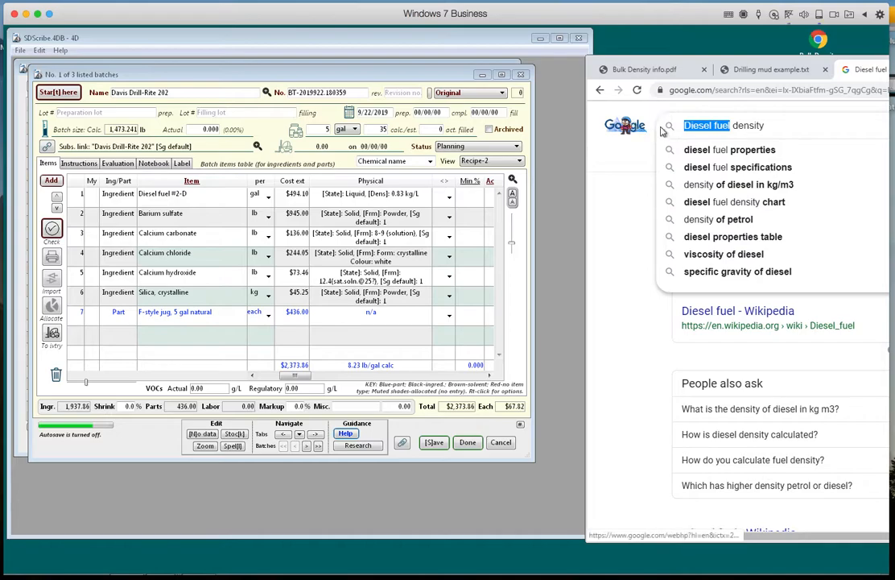
{"action": "type", "text": "barium sulf"}
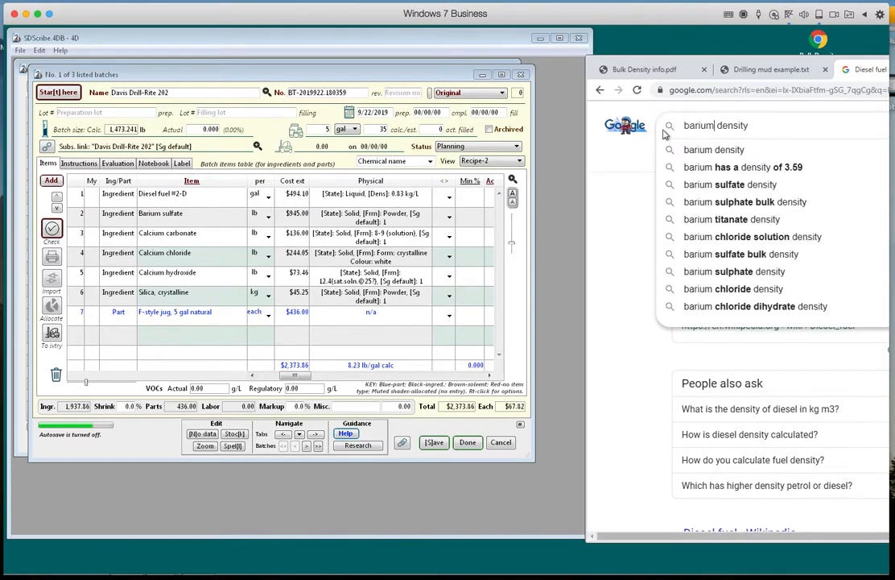
{"action": "type", "text": "ate"}
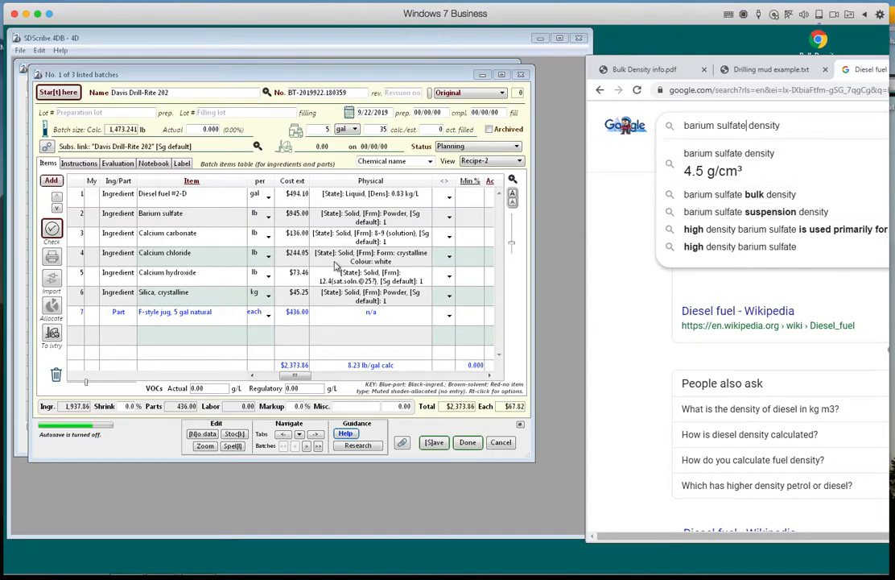
Step: Open the density or Sg settings for Barium sulfate in the batch and set its density to 4.5 g/cm3
{"action": "left_click", "coordinate": [341, 224]}
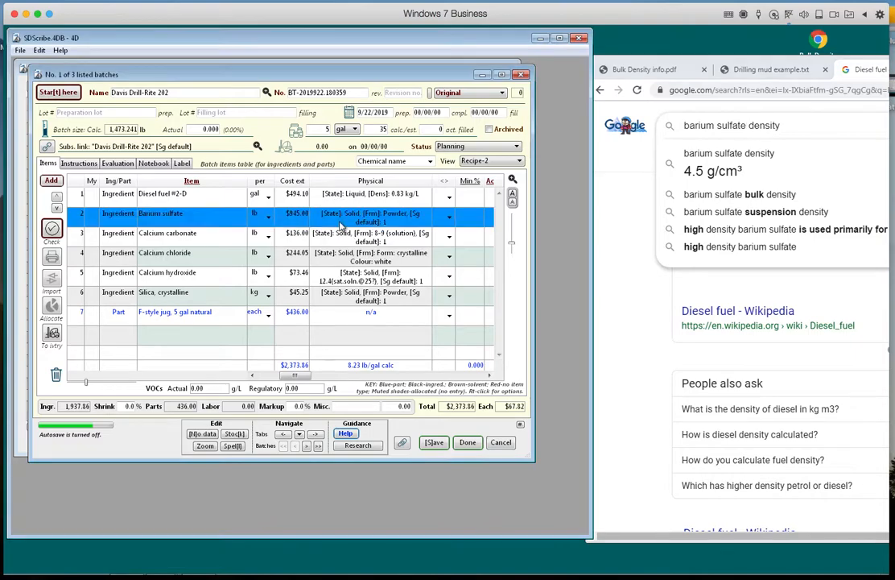
{"action": "right_click", "coordinate": [186, 215]}
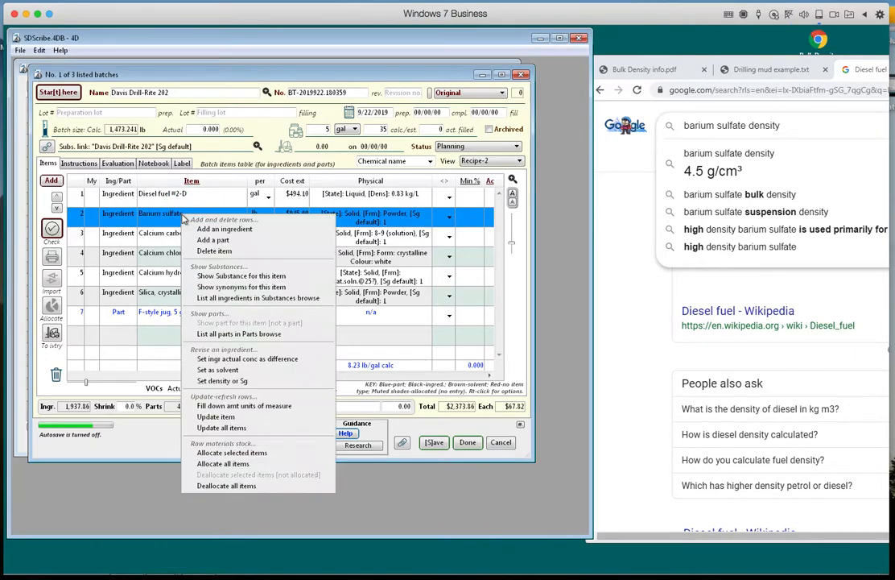
{"action": "left_click", "coordinate": [223, 382]}
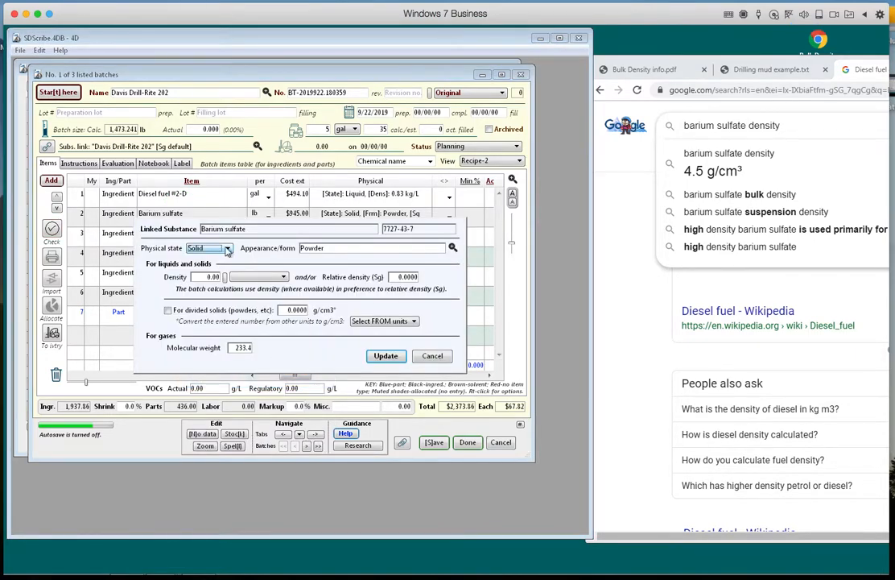
{"action": "left_click", "coordinate": [205, 277]}
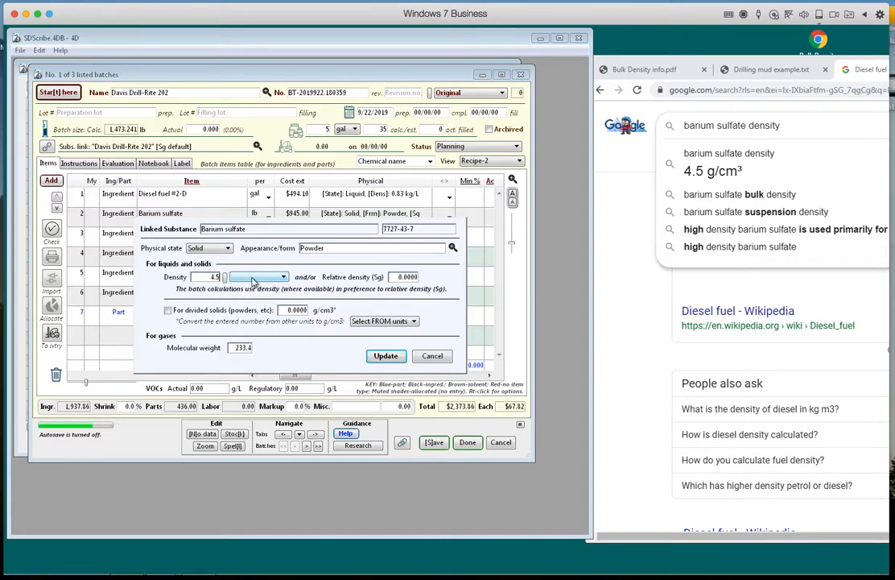
{"action": "left_click", "coordinate": [258, 277]}
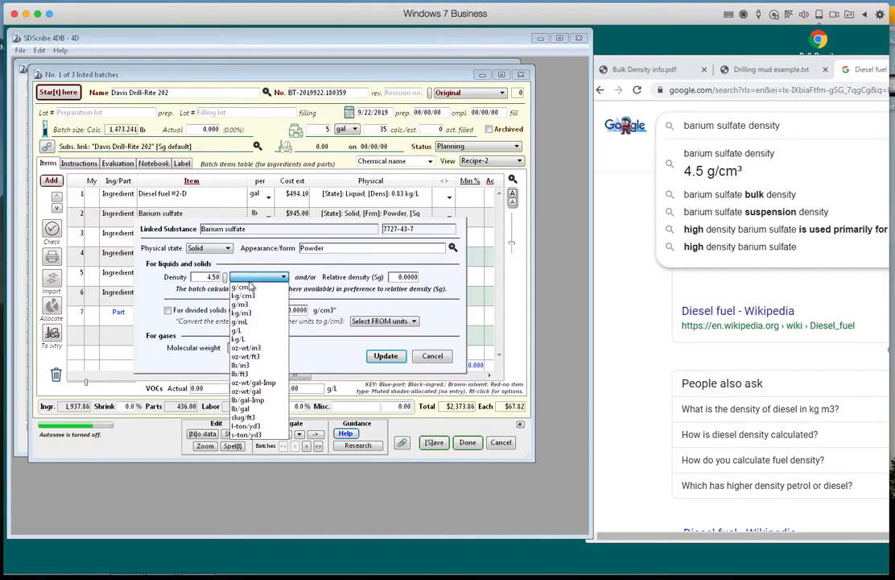
{"action": "left_click", "coordinate": [254, 284]}
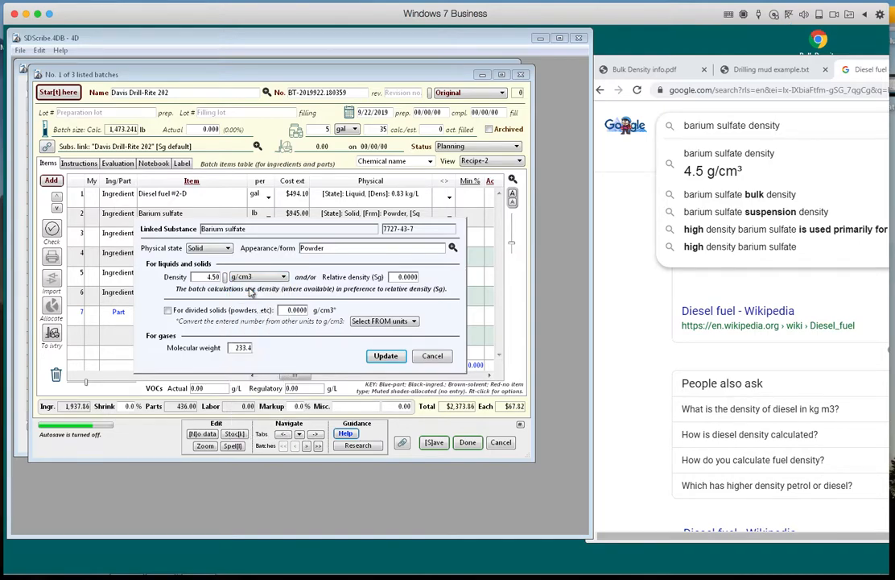
Step: In the browser, change the Google search to "barium sulfate bulk density"
{"action": "left_click", "coordinate": [601, 233]}
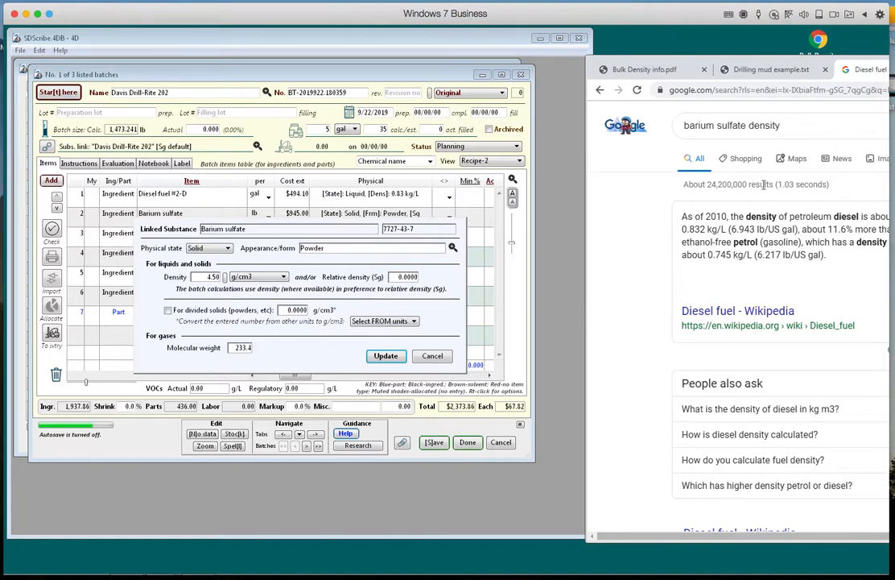
{"action": "left_click", "coordinate": [746, 125]}
{"action": "type", "text": "bulk"}
{"action": "left_click", "coordinate": [785, 150]}
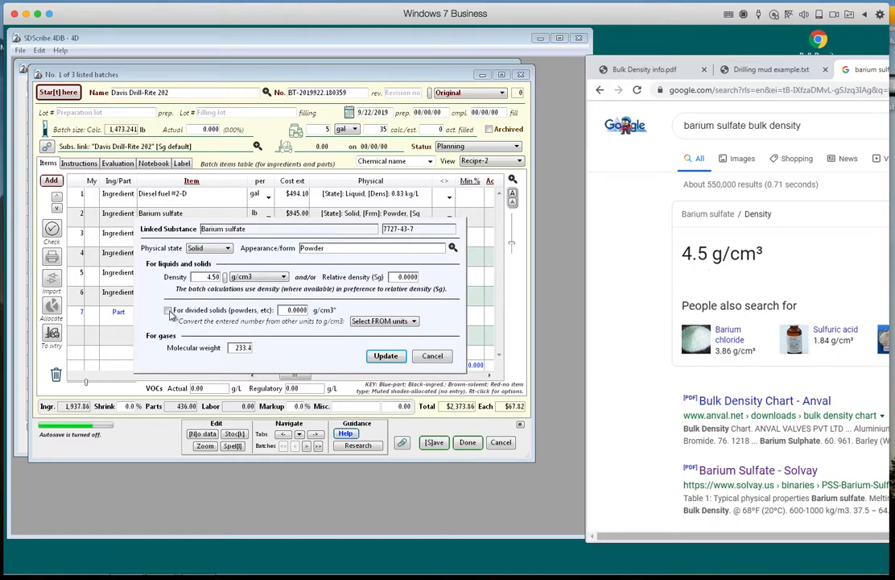
Step: Enable the divided solids option for Barium sulfate, enter 4.5 g/cm3 as its bulk density, and update the ingredient
{"action": "left_click", "coordinate": [167, 311]}
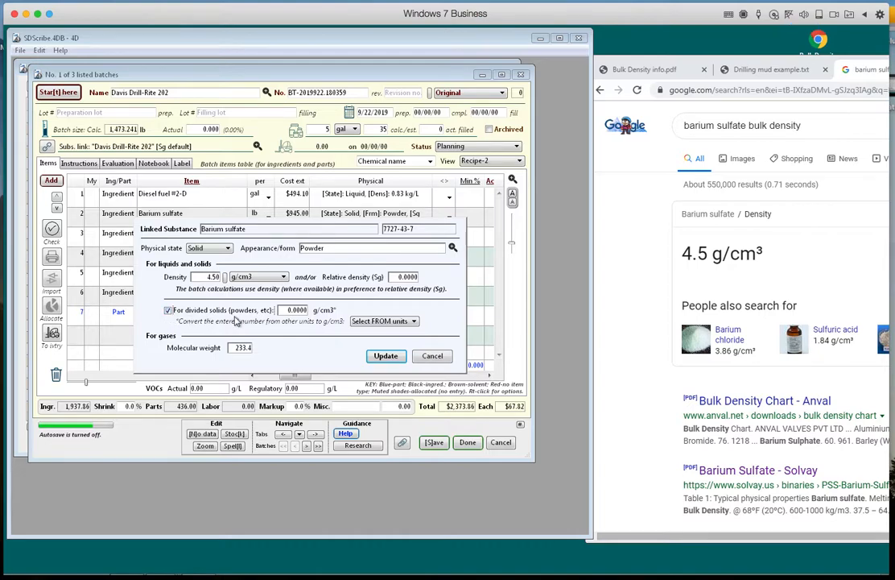
{"action": "left_click", "coordinate": [290, 310]}
{"action": "left_click", "coordinate": [382, 357]}
{"action": "left_click", "coordinate": [383, 358]}
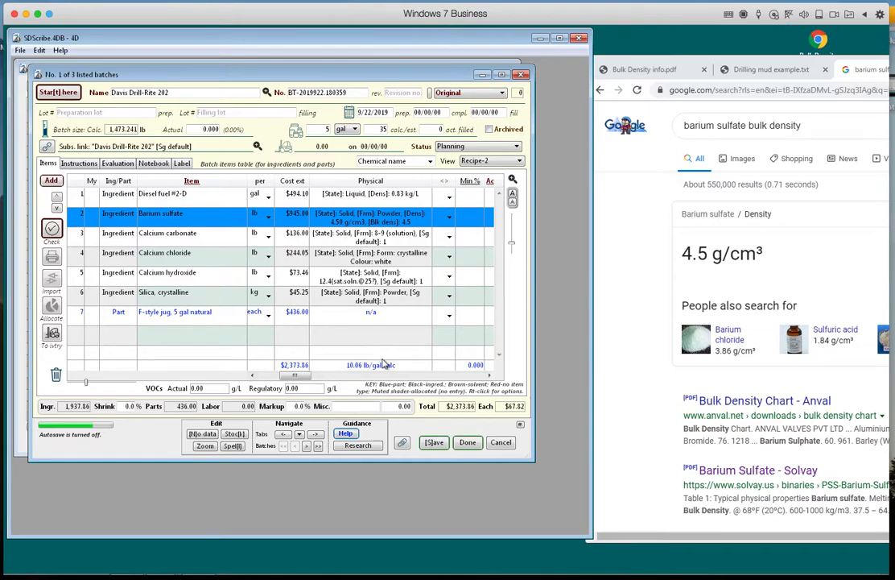
Step: Look up the density of the next ingredient by changing the Google query to "calcium carbonate density"
{"action": "left_click", "coordinate": [205, 243]}
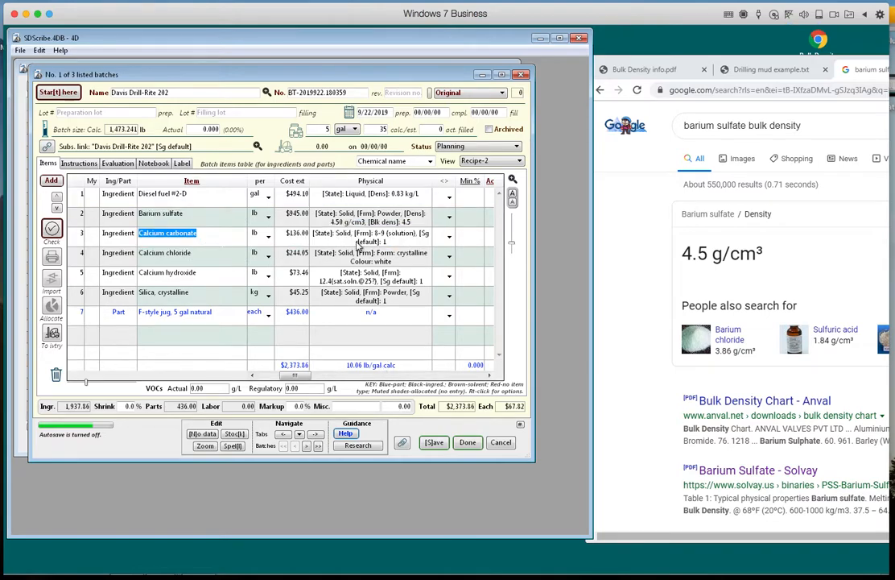
{"action": "left_click", "coordinate": [371, 244]}
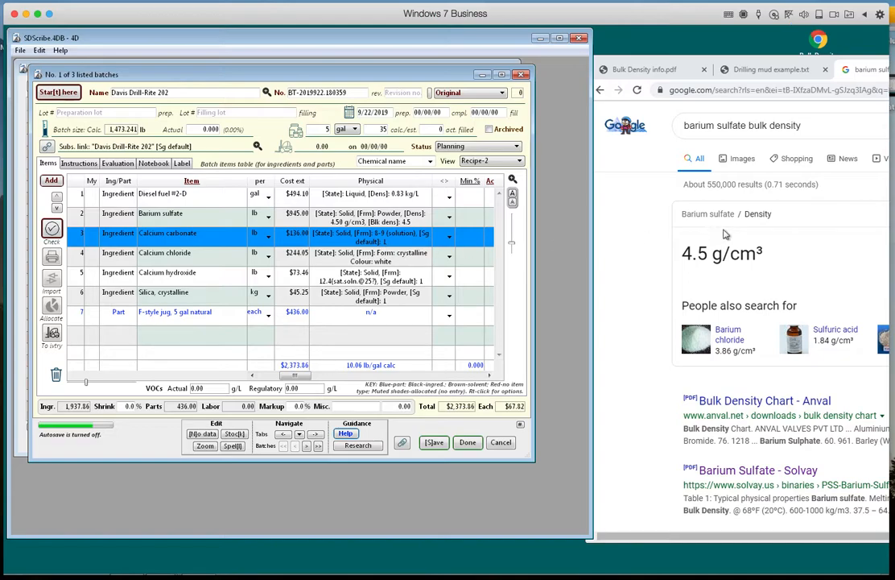
{"action": "left_click", "coordinate": [737, 125]}
{"action": "left_click_drag", "start_coordinate": [746, 125], "coordinate": [668, 131]}
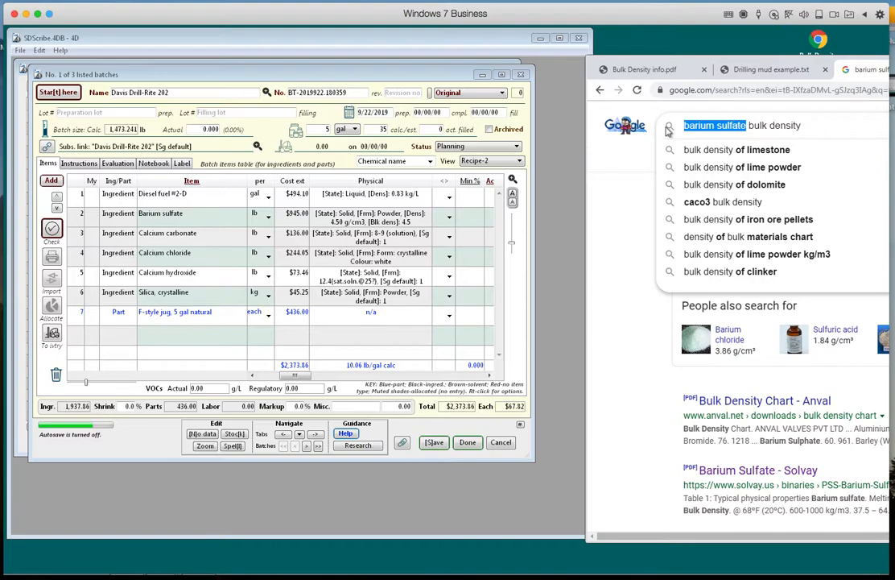
{"action": "left_click_drag", "start_coordinate": [770, 126], "coordinate": [647, 128]}
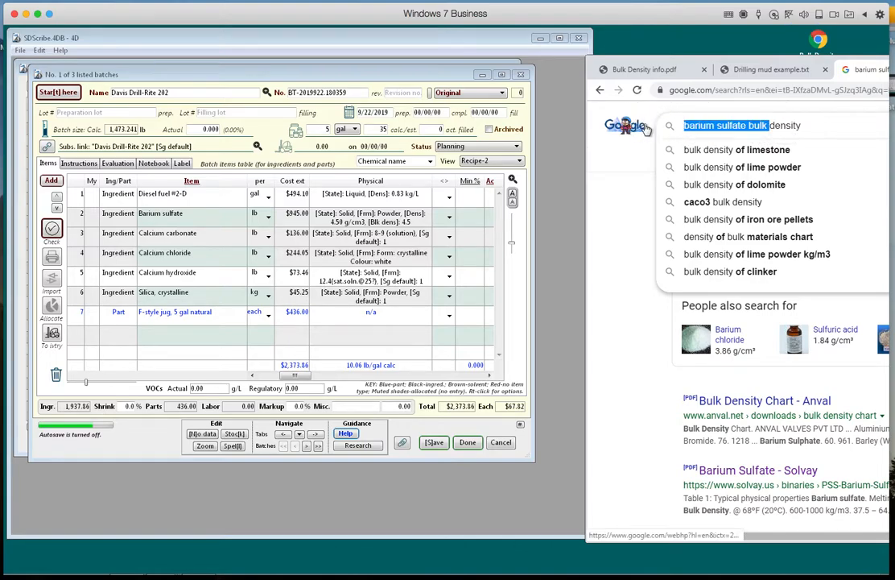
{"action": "type", "text": "calcium ca"}
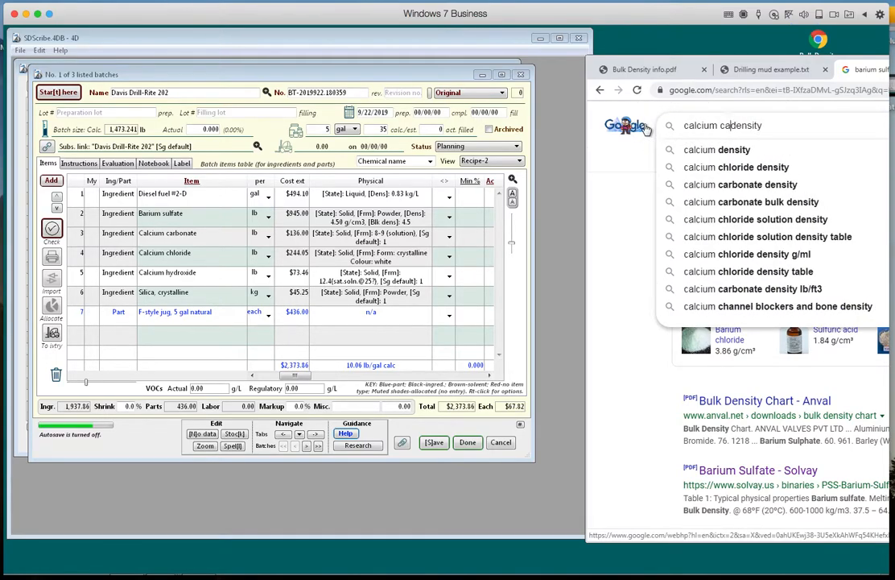
{"action": "type", "text": "rbonate"}
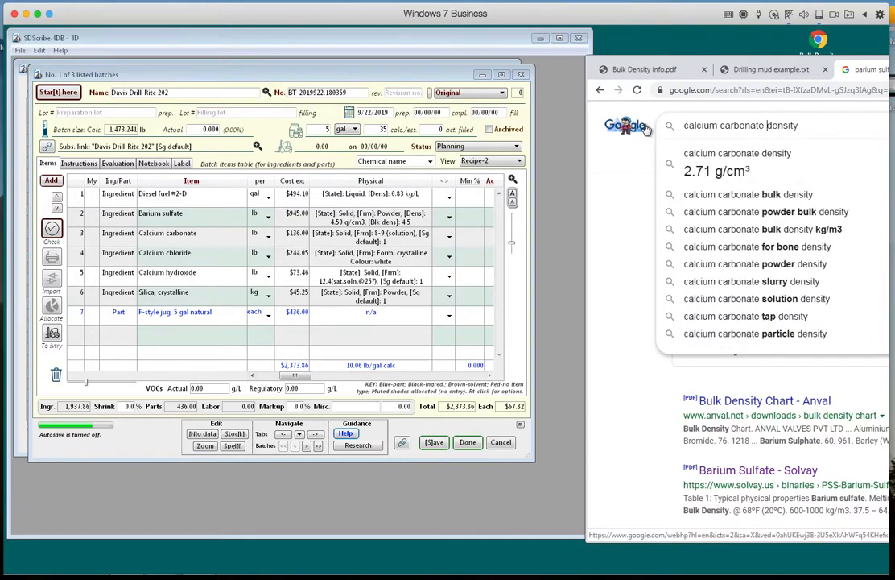
Step: Open the density or Sg settings for Calcium carbonate in the batch and set its density to 2.71 g/cm3
{"action": "left_click", "coordinate": [182, 235]}
{"action": "right_click", "coordinate": [184, 242]}
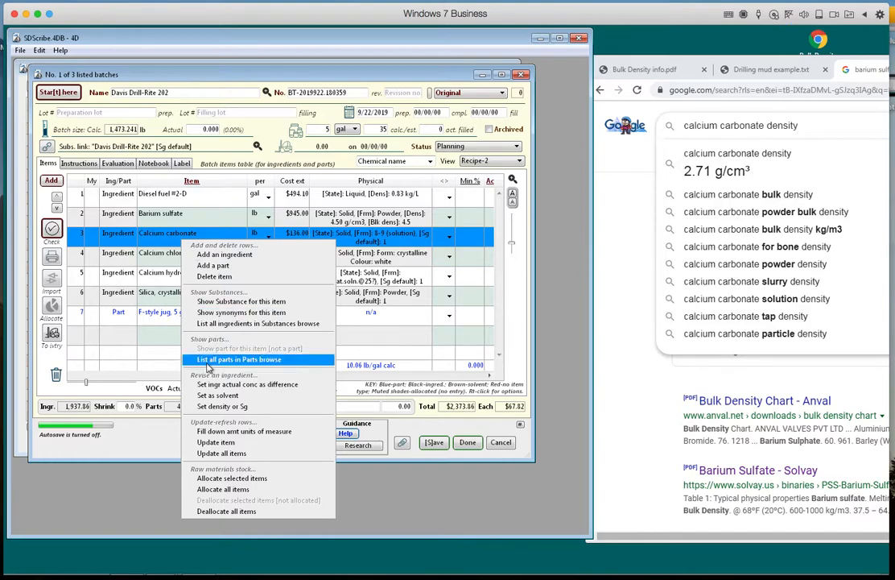
{"action": "left_click", "coordinate": [222, 406]}
{"action": "left_click", "coordinate": [199, 279]}
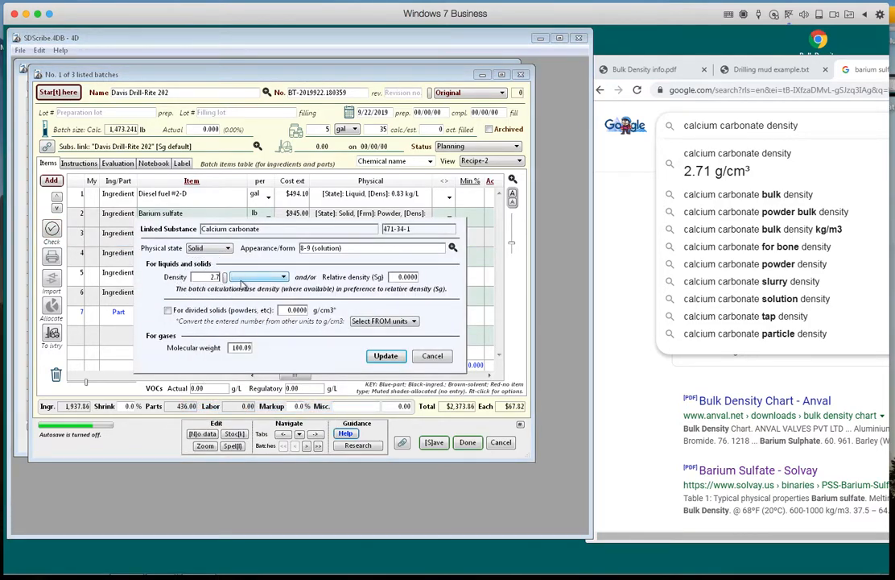
{"action": "left_click", "coordinate": [242, 278]}
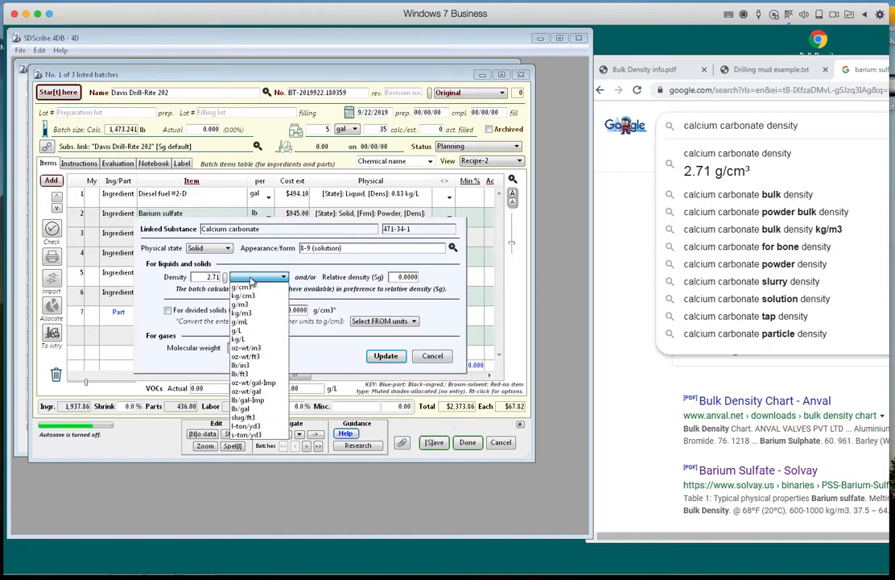
{"action": "left_click", "coordinate": [251, 288]}
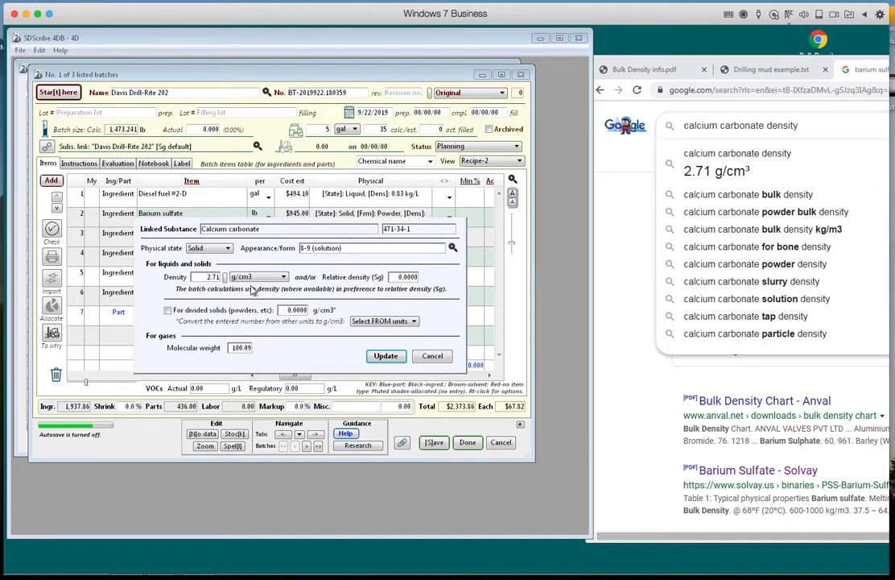
Step: Search Google for calcium carbonate powder bulk density, then refine the query to "calcium carbonate bulk density" and review the results
{"action": "left_click", "coordinate": [795, 213]}
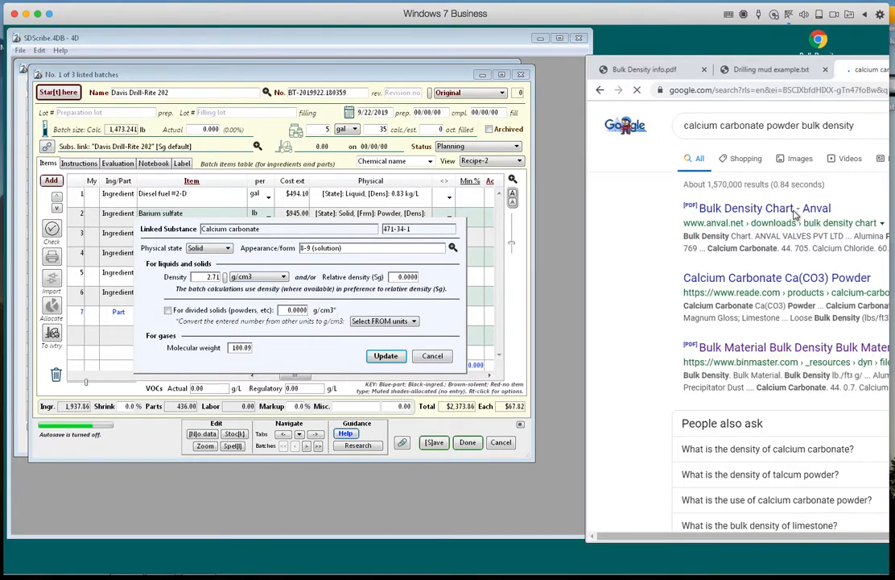
{"action": "left_click_drag", "start_coordinate": [760, 42], "coordinate": [591, 45]}
{"action": "double_click", "coordinate": [625, 112]}
{"action": "key", "text": "BackSpace"}
{"action": "key", "text": "BackSpace"}
{"action": "key", "text": "Return"}
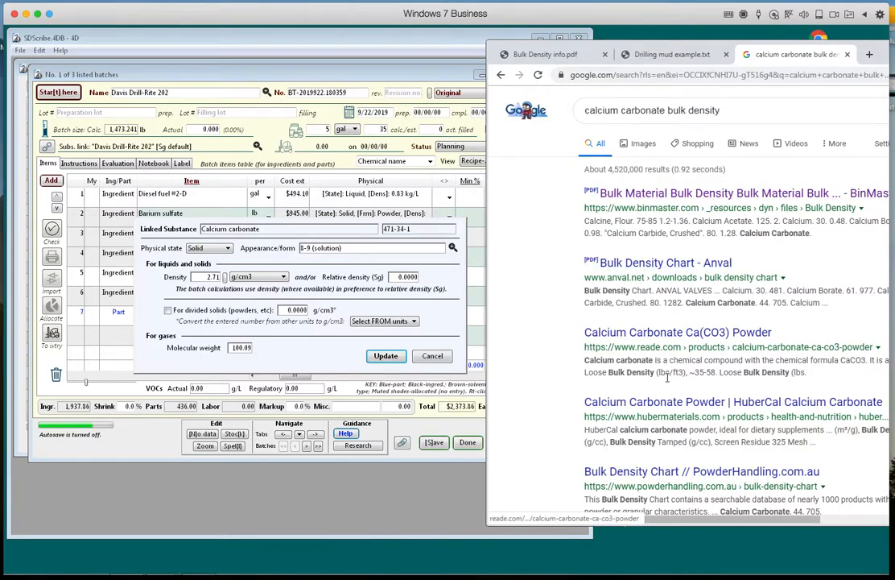
{"action": "scroll", "coordinate": [654, 412], "scroll_direction": "down", "scroll_amount": 3}
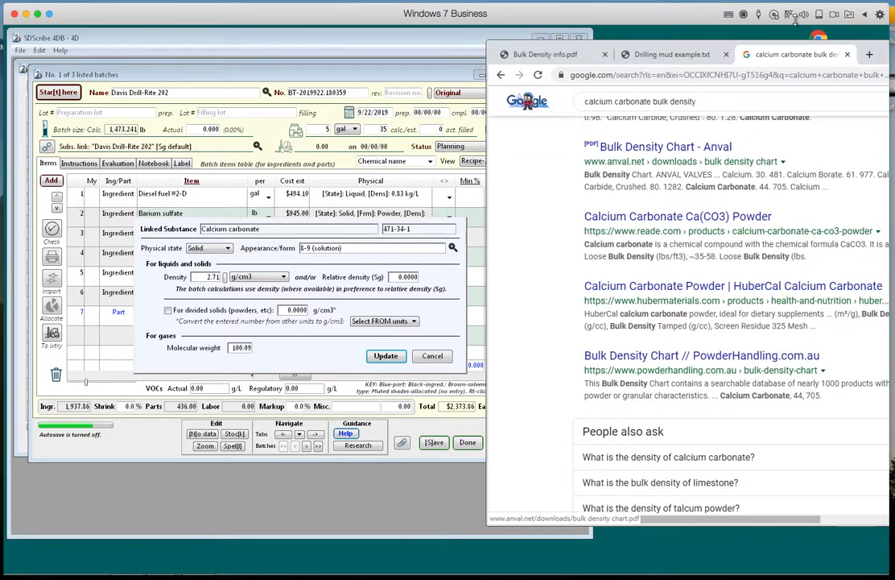
Step: Bring the whole browser window into view, find "calcium carbonate" in Bulk Density info.pdf, and check the units in the column headings
{"action": "left_click_drag", "start_coordinate": [696, 44], "coordinate": [599, 65]}
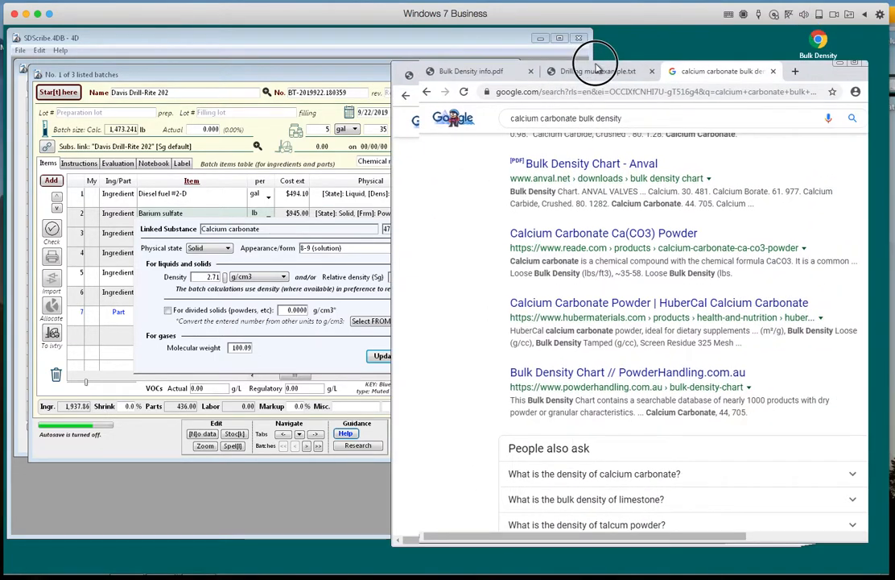
{"action": "left_click", "coordinate": [447, 77]}
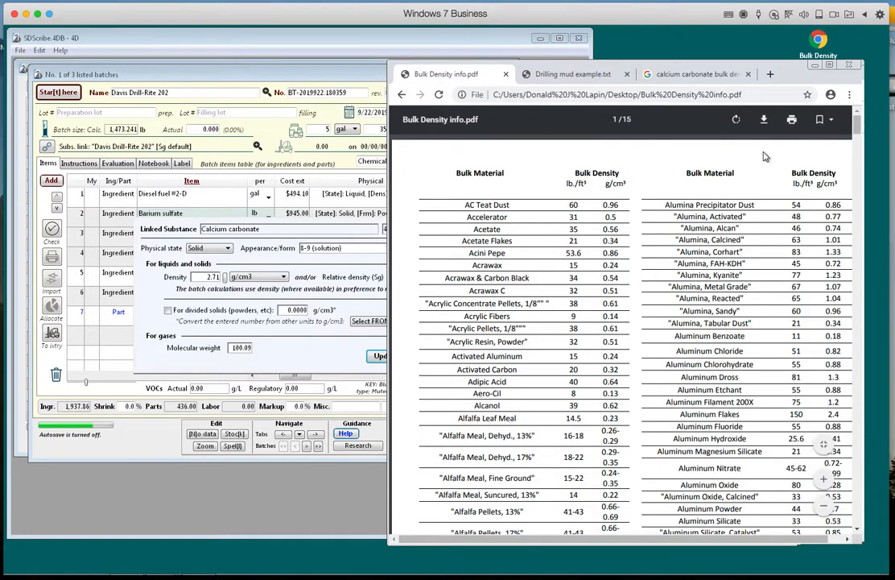
{"action": "key", "text": "ctrl+f"}
{"action": "type", "text": "calci"}
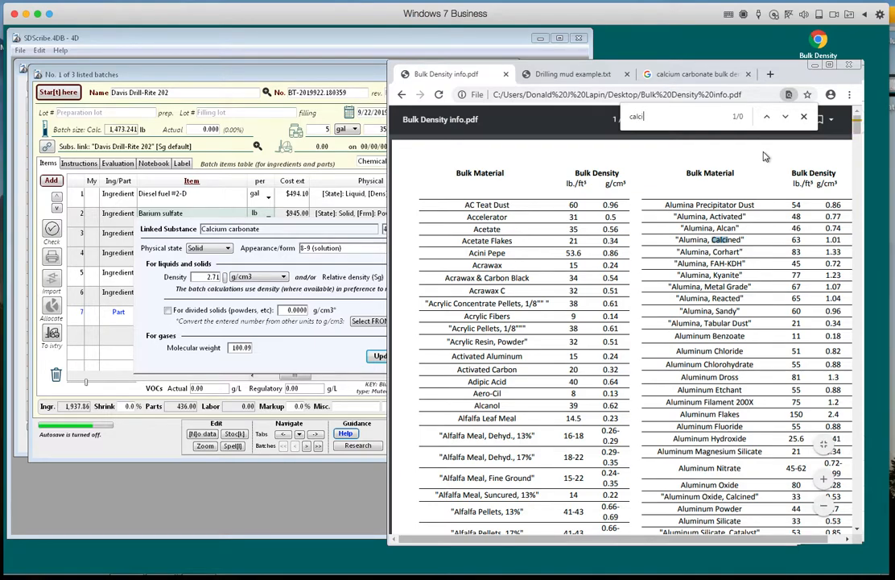
{"action": "type", "text": "um carbonate"}
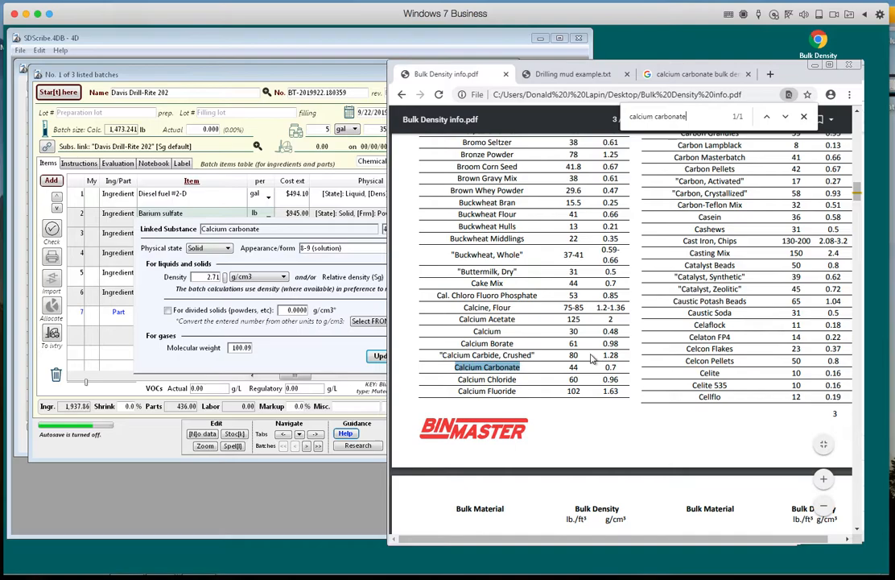
{"action": "scroll", "coordinate": [589, 380], "scroll_direction": "up", "scroll_amount": 15}
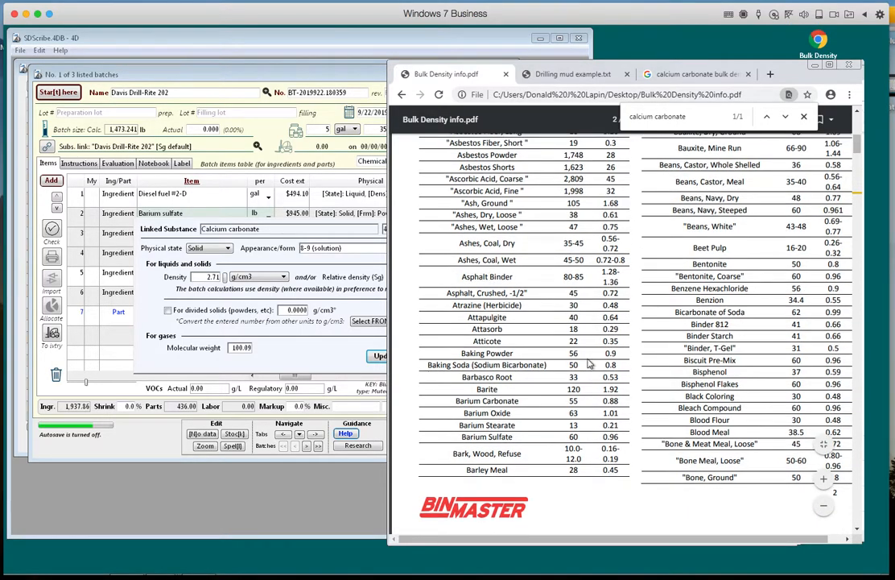
{"action": "scroll", "coordinate": [581, 347], "scroll_direction": "up", "scroll_amount": 5}
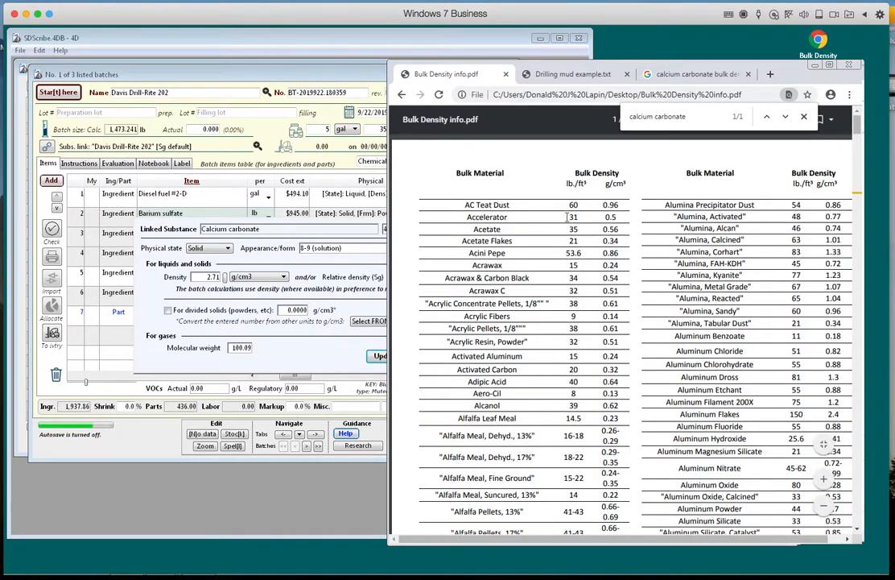
{"action": "scroll", "coordinate": [572, 265], "scroll_direction": "down", "scroll_amount": 10}
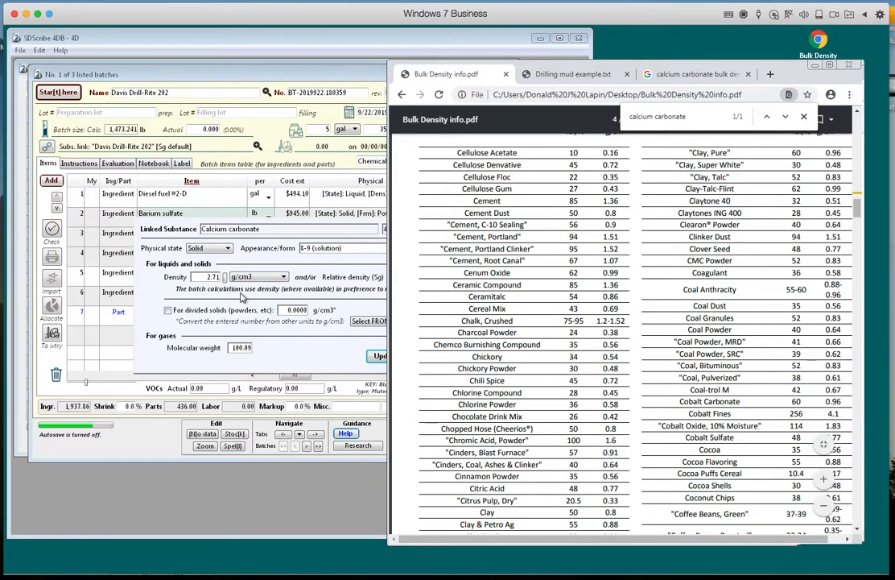
Step: Review the unit conversion choices for the divided solids density, and recheck calcium carbonate's bulk density and column units in the PDF
{"action": "left_click", "coordinate": [261, 313]}
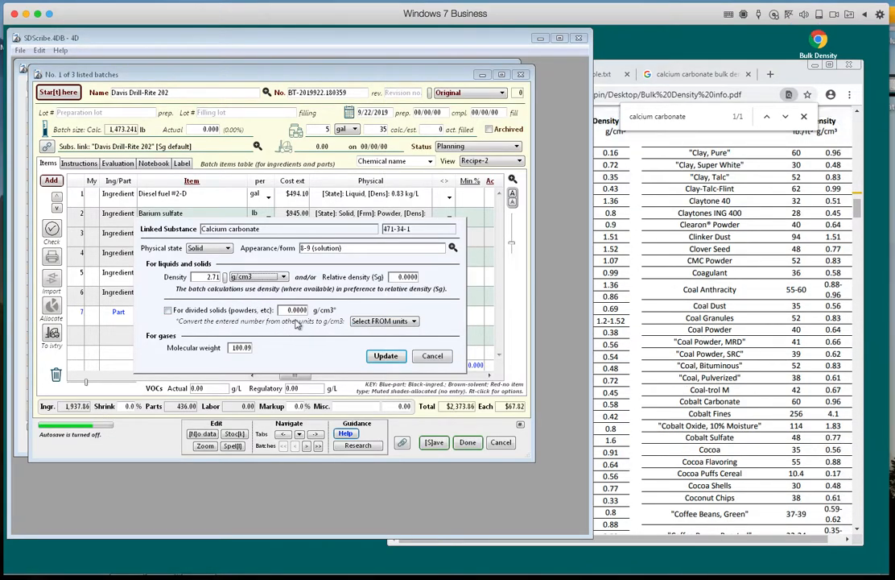
{"action": "left_click", "coordinate": [356, 323]}
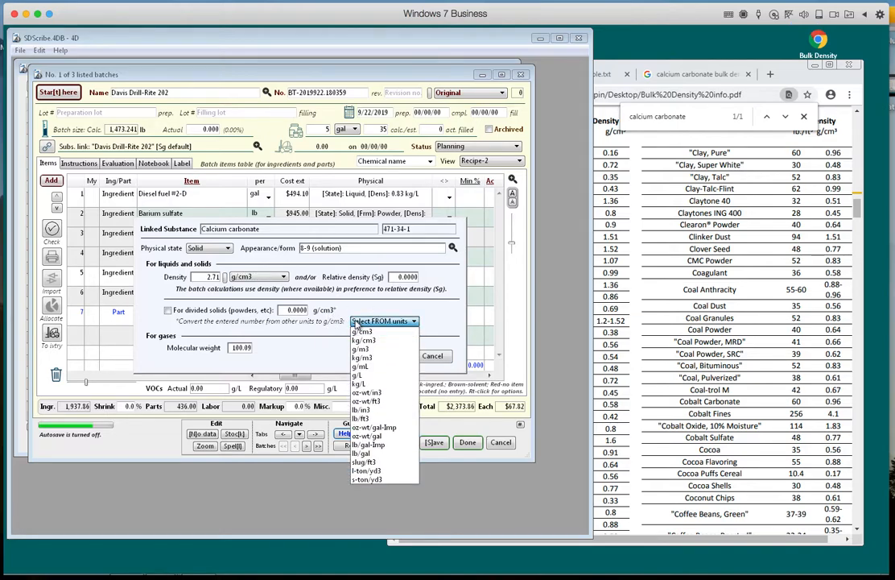
{"action": "left_click", "coordinate": [656, 156]}
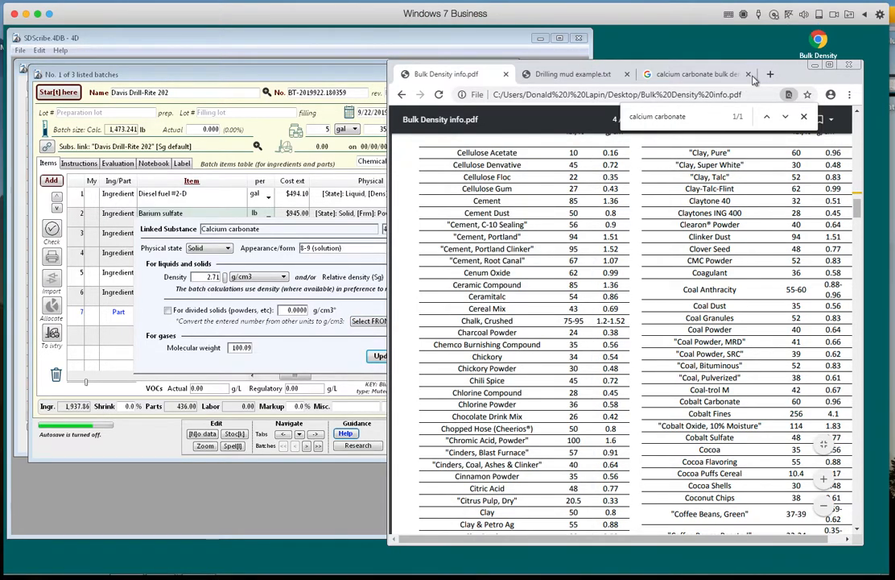
{"action": "left_click", "coordinate": [768, 118]}
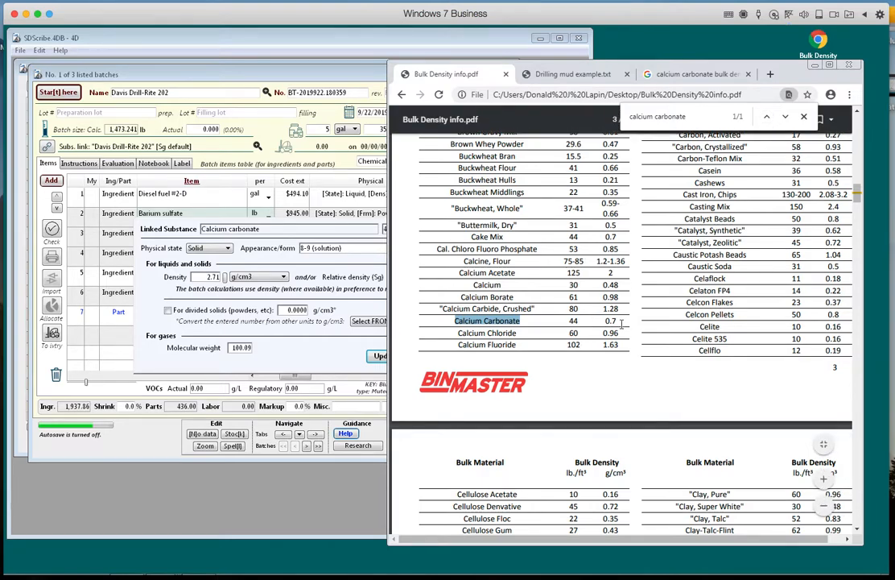
{"action": "scroll", "coordinate": [621, 324], "scroll_direction": "up", "scroll_amount": 15}
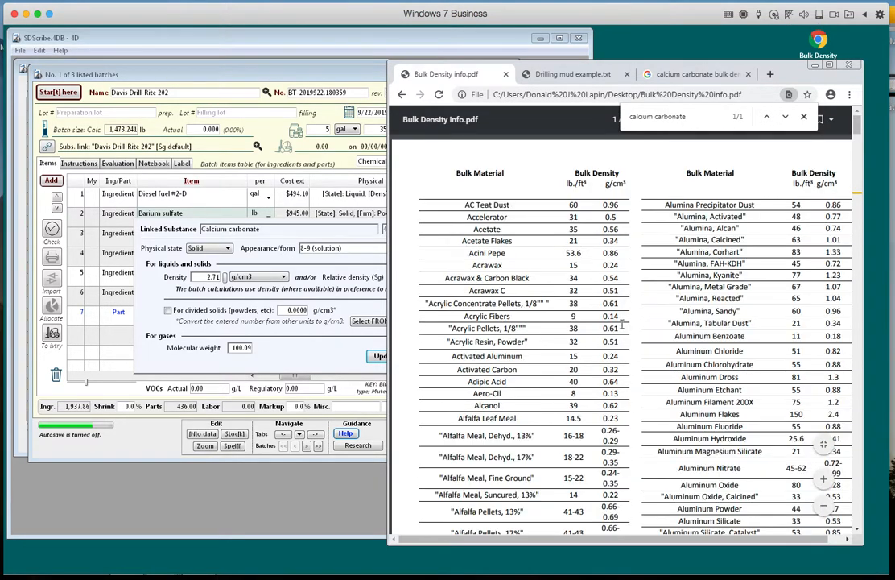
Step: Set calcium carbonate's divided-solids bulk density by converting 44 lb/ft3 to g/cm3, and update the ingredient
{"action": "left_click", "coordinate": [265, 304]}
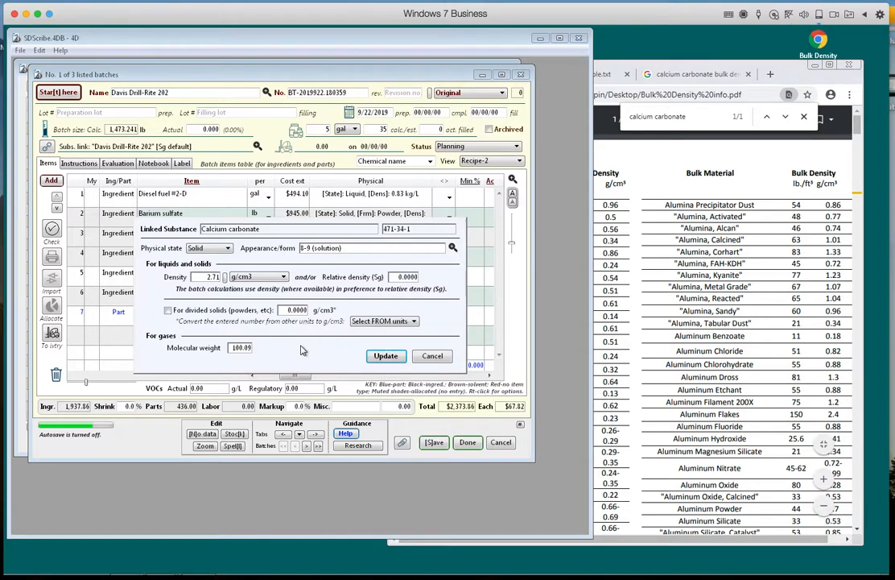
{"action": "left_click", "coordinate": [377, 321]}
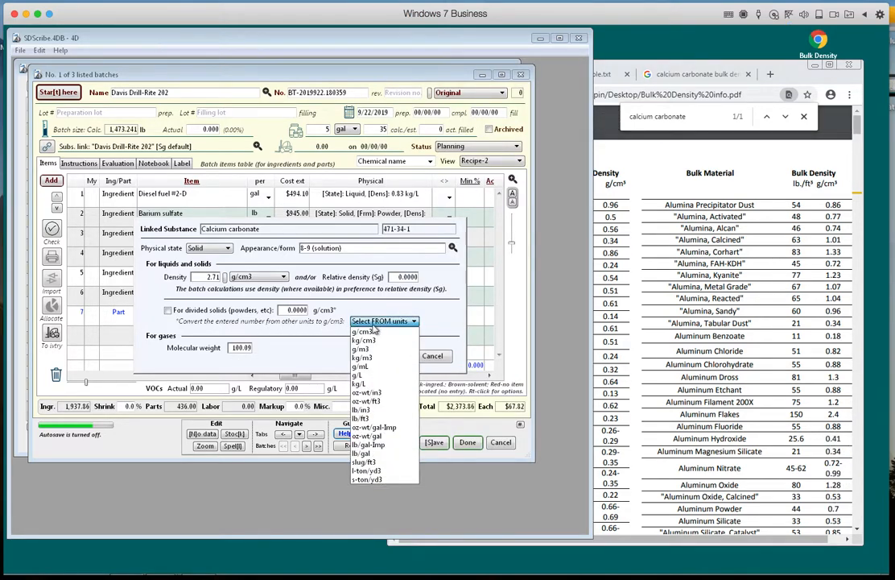
{"action": "left_click", "coordinate": [359, 419]}
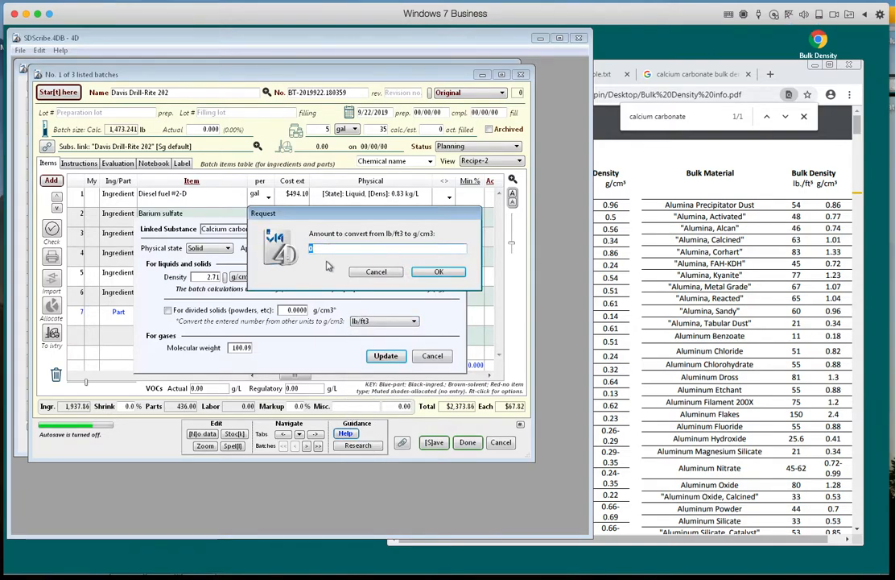
{"action": "left_click", "coordinate": [442, 272]}
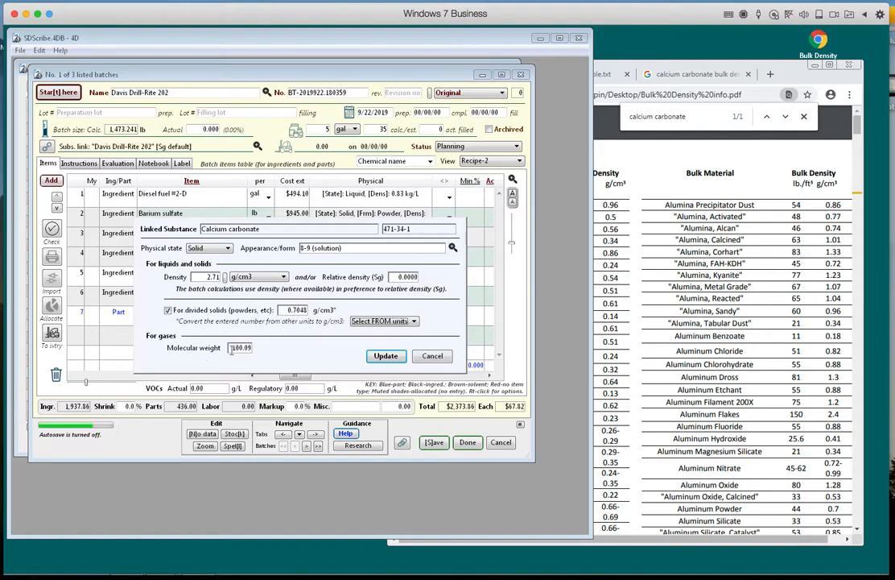
{"action": "left_click", "coordinate": [385, 356]}
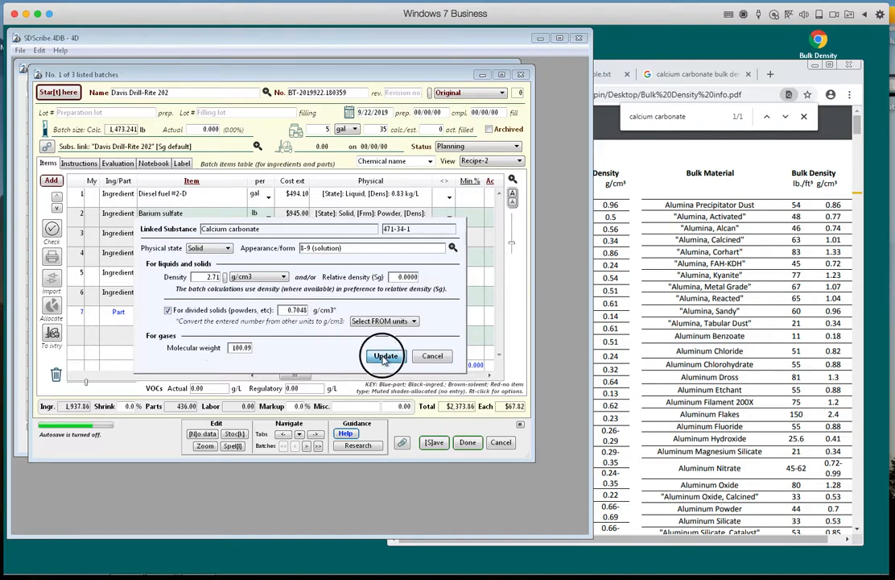
{"action": "left_click", "coordinate": [327, 265]}
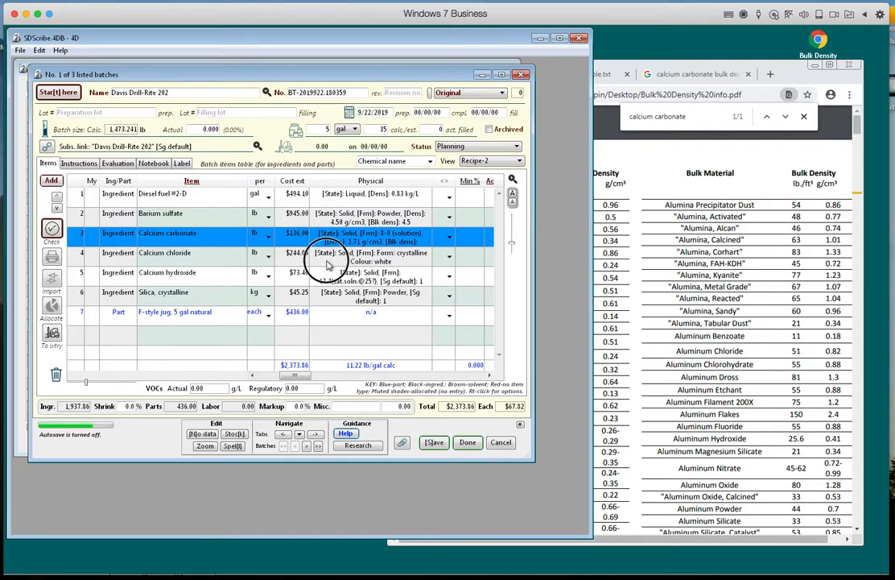
Step: Switch to the browser and find "calcium chloride" in Bulk Density info.pdf to read its bulk density
{"action": "left_click", "coordinate": [670, 115]}
{"action": "double_click", "coordinate": [670, 115]}
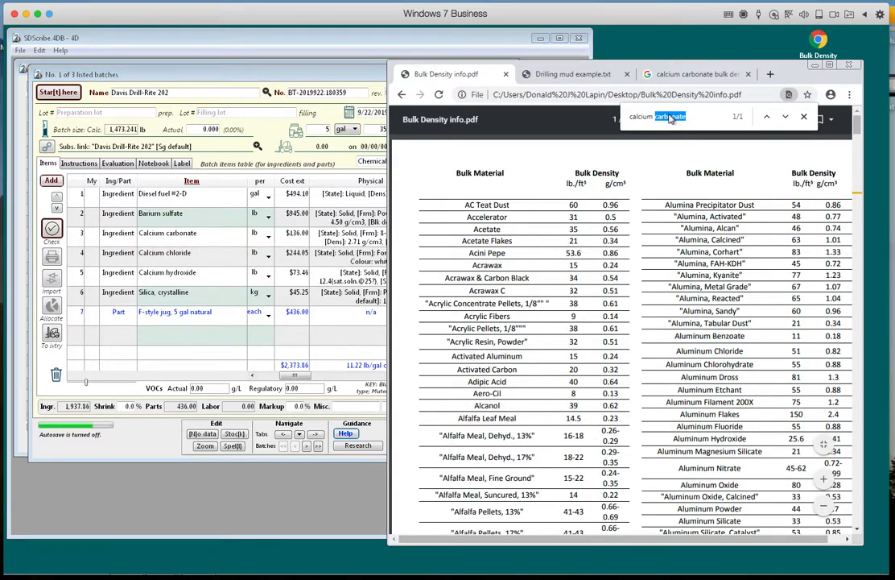
{"action": "type", "text": "chlorid"}
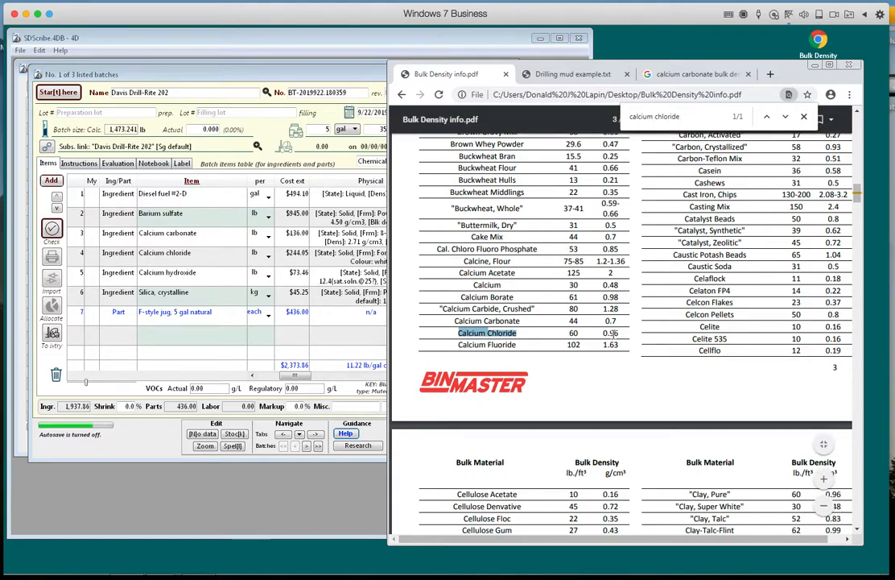
Step: Open the density or Sg settings for Calcium chloride in the batch and enable a divided-solids density of 0.96 g/cm3
{"action": "left_click", "coordinate": [176, 257]}
{"action": "right_click", "coordinate": [213, 257]}
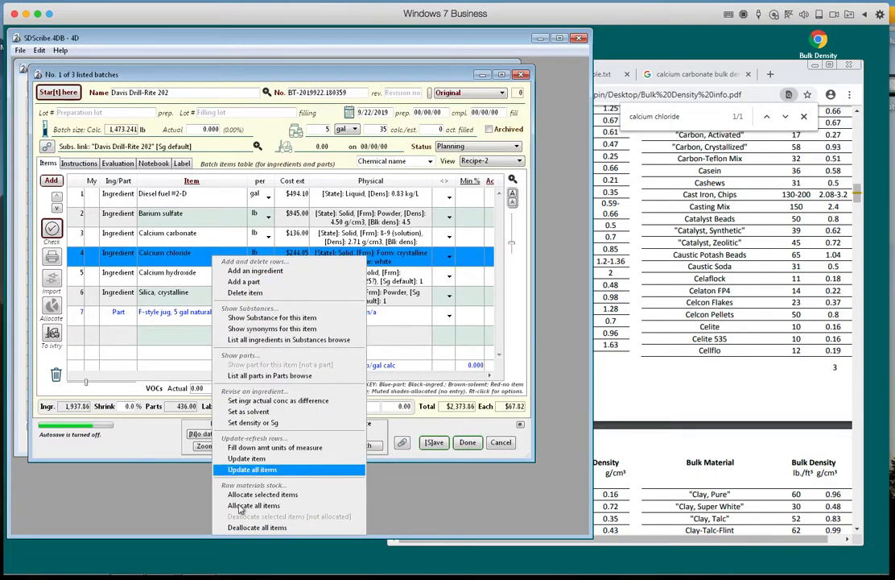
{"action": "left_click", "coordinate": [253, 422]}
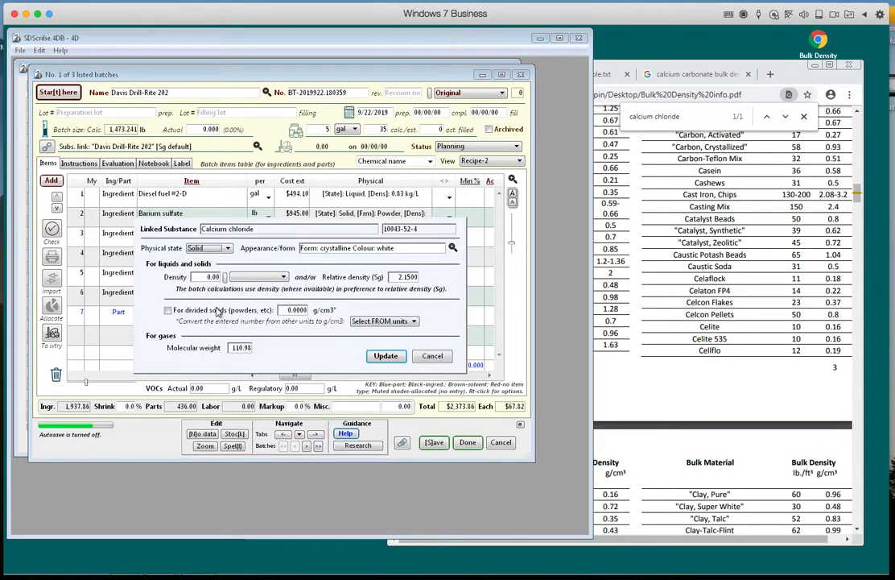
{"action": "left_click", "coordinate": [168, 311]}
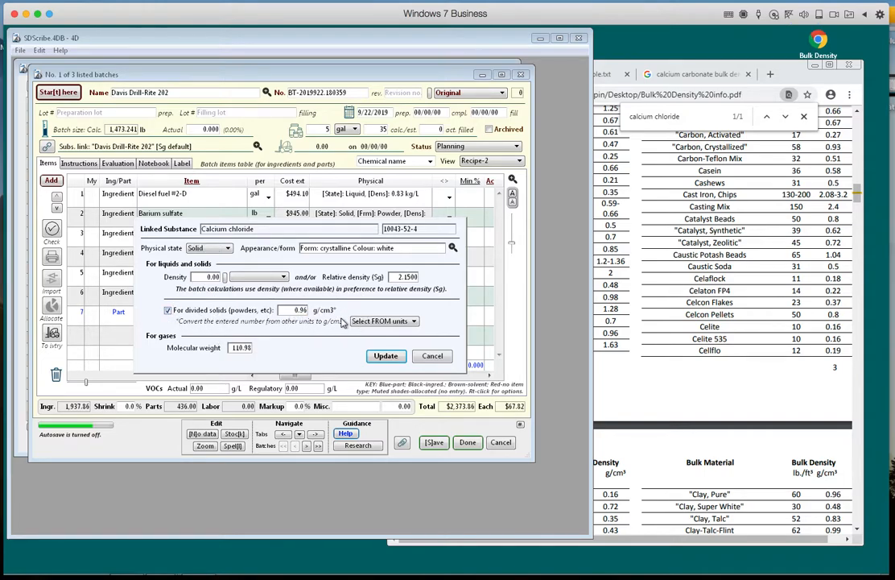
Step: Recheck calcium chloride in Bulk Density info.pdf, and look up "calcium chloride density" in the Google search
{"action": "left_click", "coordinate": [668, 384]}
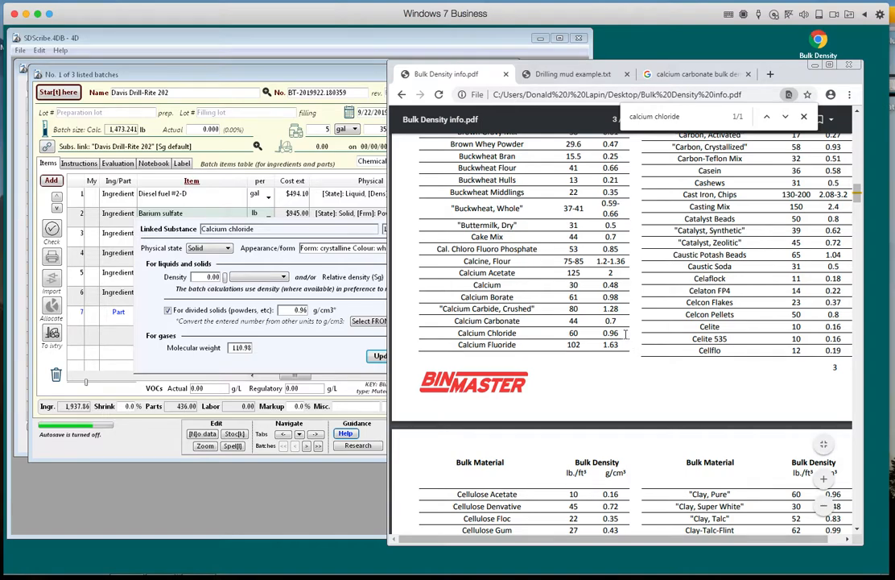
{"action": "left_click", "coordinate": [576, 73]}
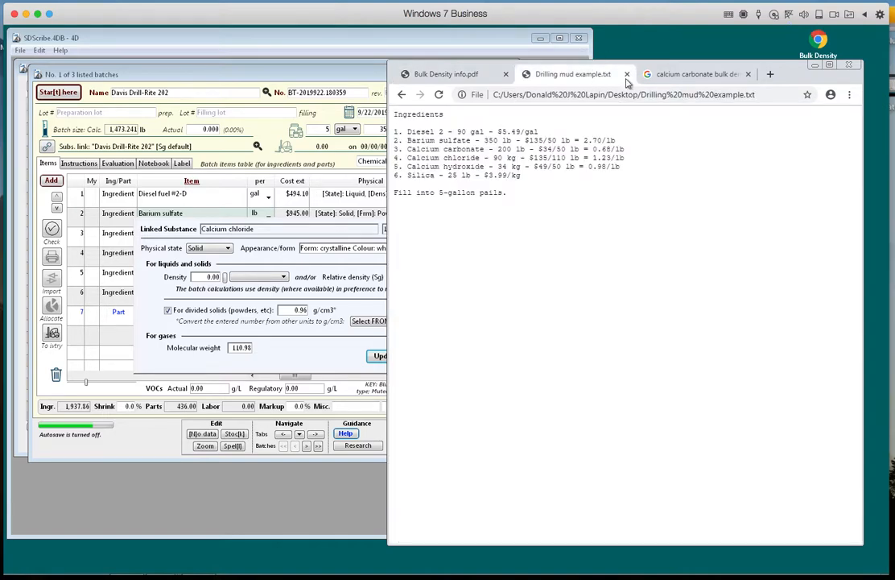
{"action": "left_click", "coordinate": [688, 73]}
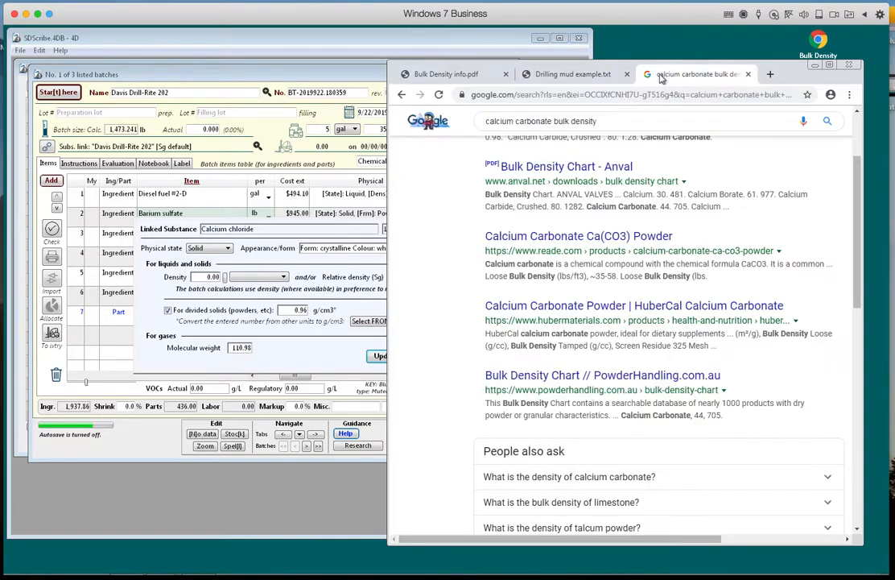
{"action": "double_click", "coordinate": [523, 124]}
{"action": "left_click", "coordinate": [517, 123]}
{"action": "left_click_drag", "start_coordinate": [518, 123], "coordinate": [570, 121]}
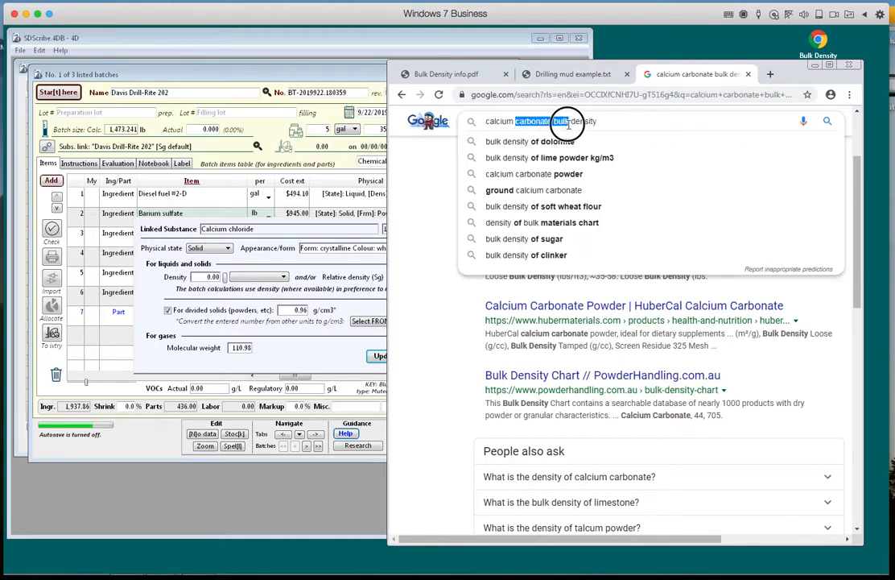
{"action": "type", "text": "chloride"}
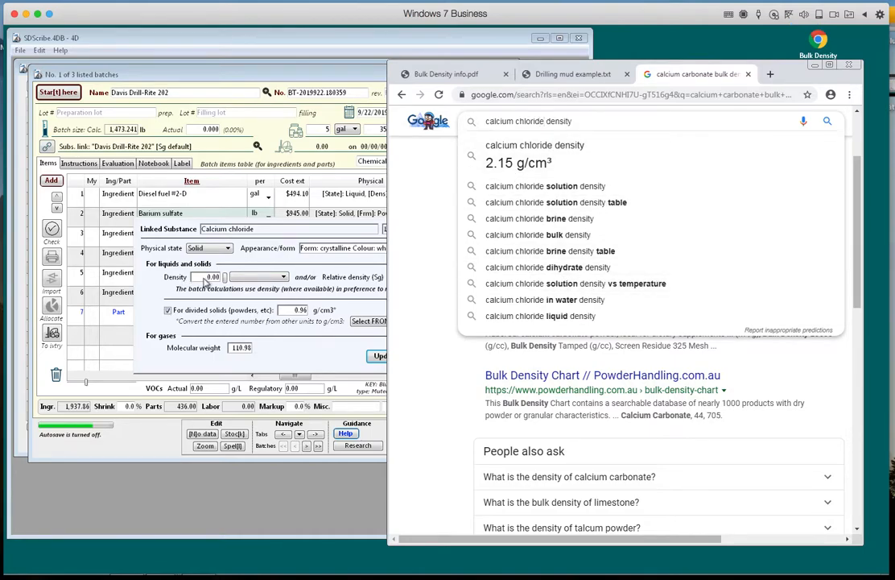
Step: Set calcium chloride's density to 2.15 g/cm3, update the ingredient, and increase the row height of the batch items table
{"action": "left_click", "coordinate": [230, 283]}
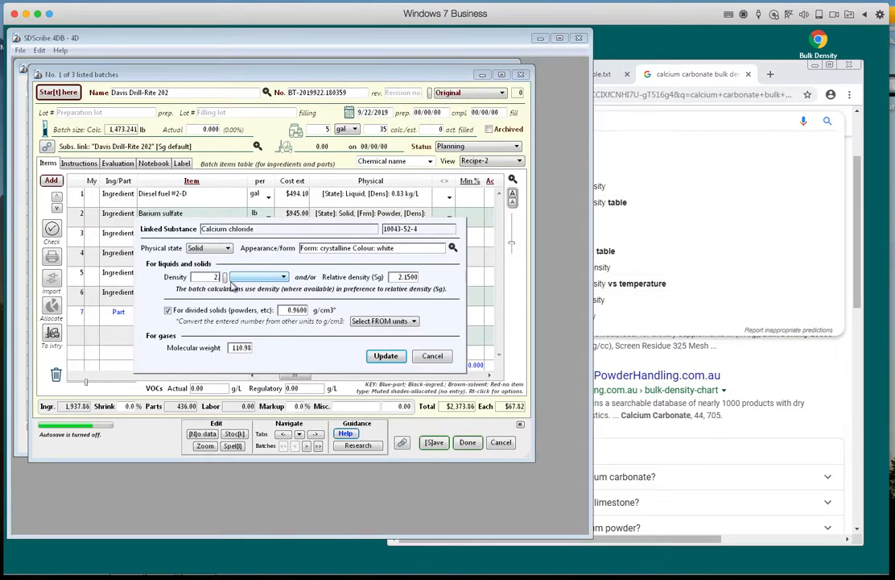
{"action": "left_click", "coordinate": [260, 276]}
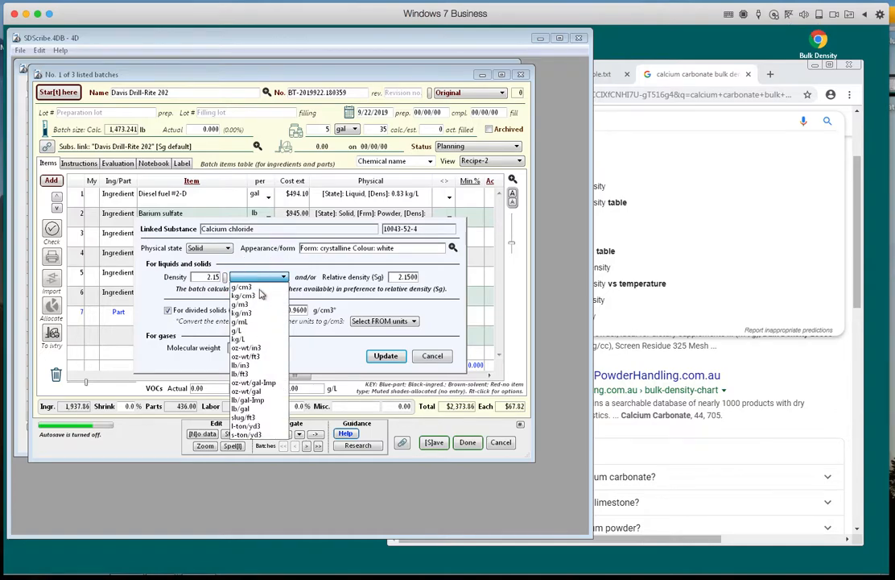
{"action": "left_click", "coordinate": [242, 290]}
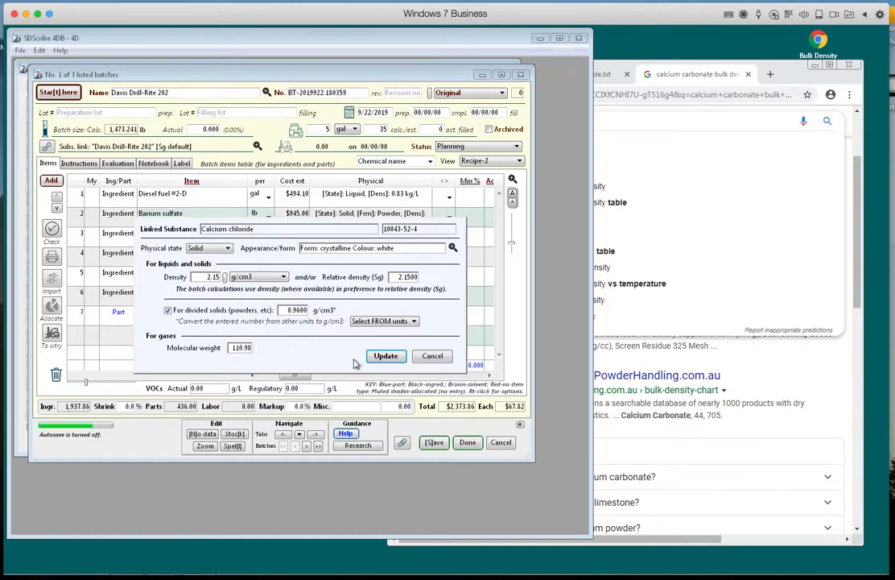
{"action": "left_click", "coordinate": [385, 356]}
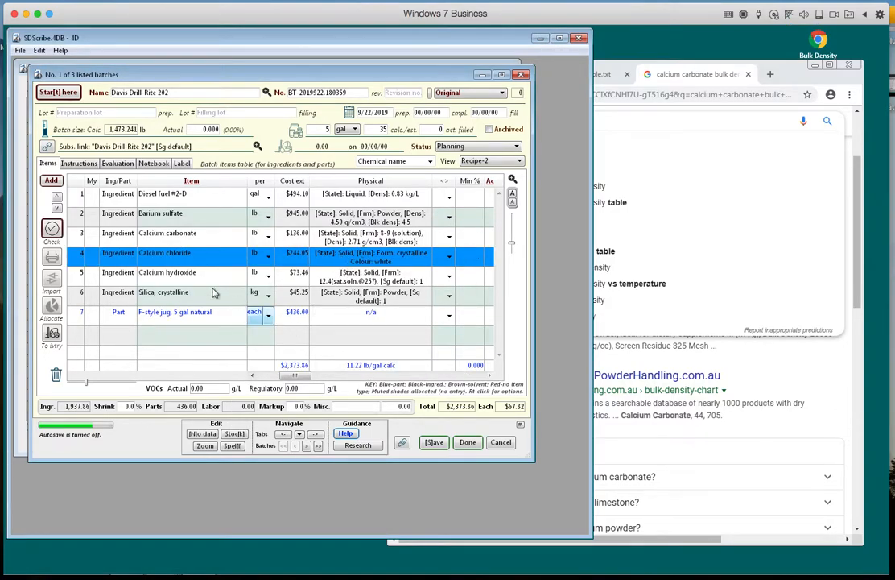
{"action": "left_click", "coordinate": [388, 282]}
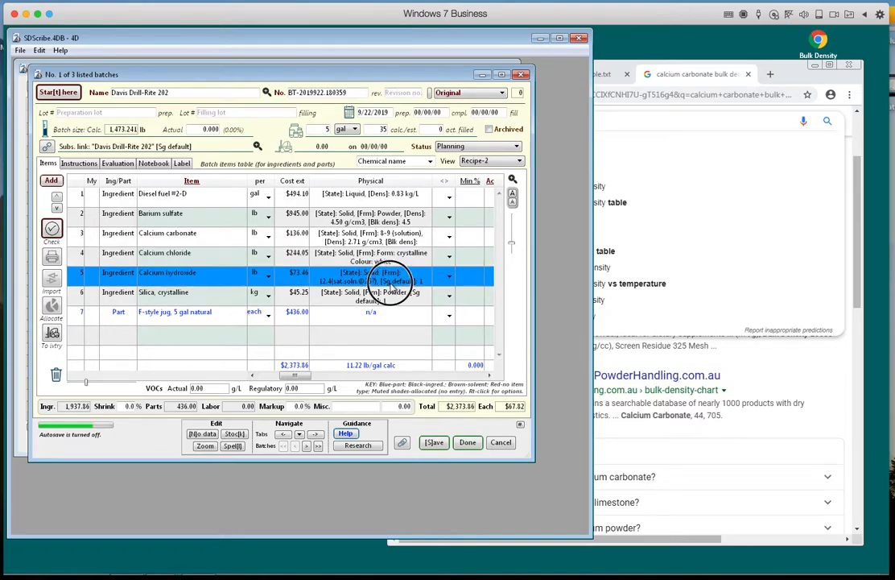
{"action": "left_click", "coordinate": [512, 237]}
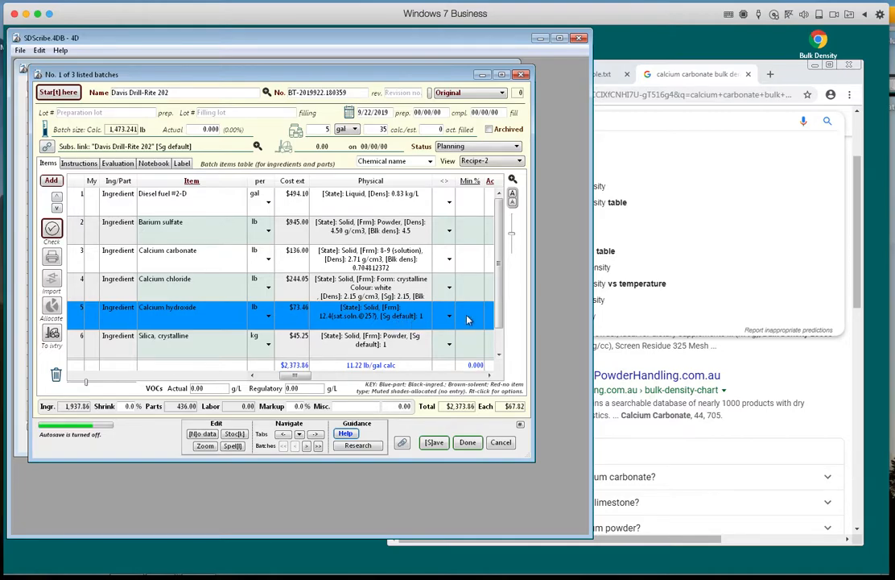
Step: Switch to the browser and search Google for "calcium hydroxide density"
{"action": "left_click", "coordinate": [676, 236]}
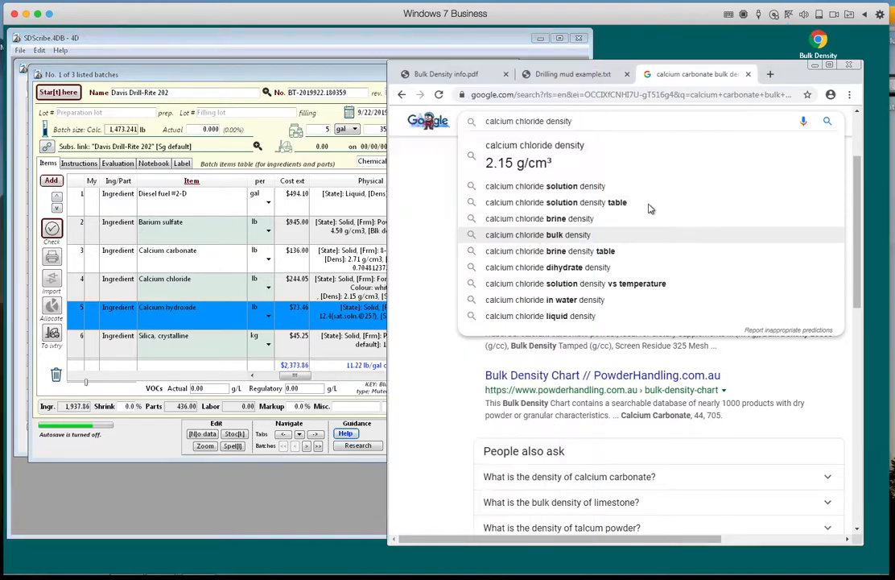
{"action": "left_click_drag", "start_coordinate": [524, 131], "coordinate": [585, 138]}
{"action": "type", "text": "hydro"}
{"action": "left_click", "coordinate": [580, 154]}
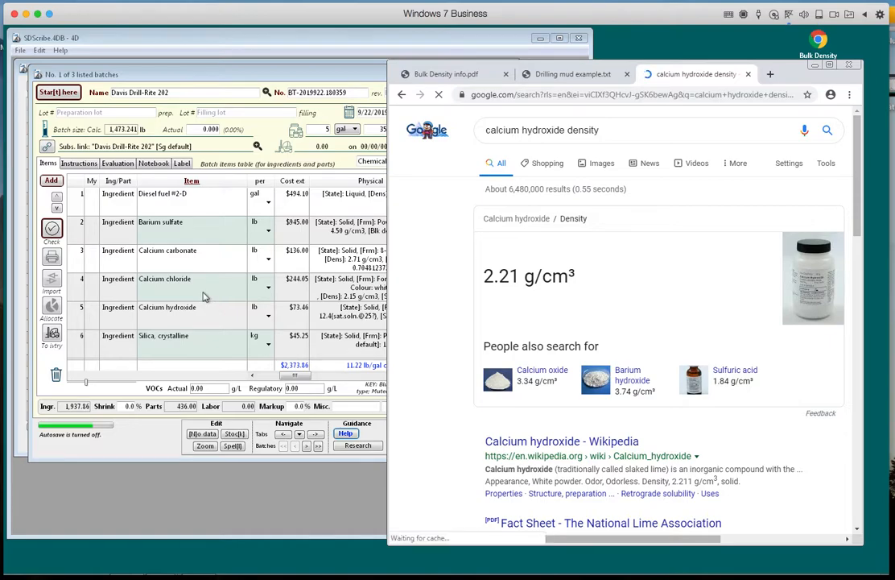
Step: Open the density or Sg settings for Calcium hydroxide in the batch and set its density to 2.21 g/cm3
{"action": "left_click", "coordinate": [198, 319]}
{"action": "right_click", "coordinate": [196, 322]}
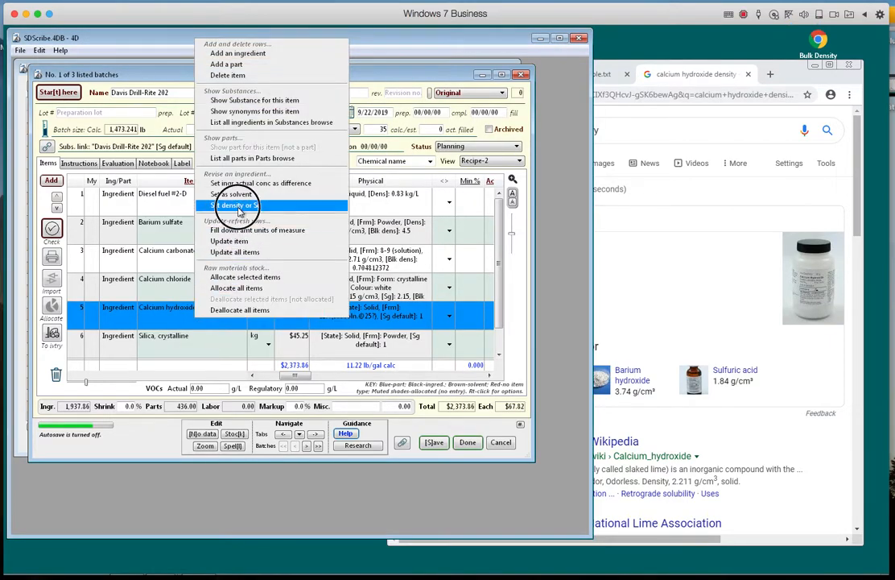
{"action": "left_click", "coordinate": [239, 205]}
{"action": "double_click", "coordinate": [212, 277]}
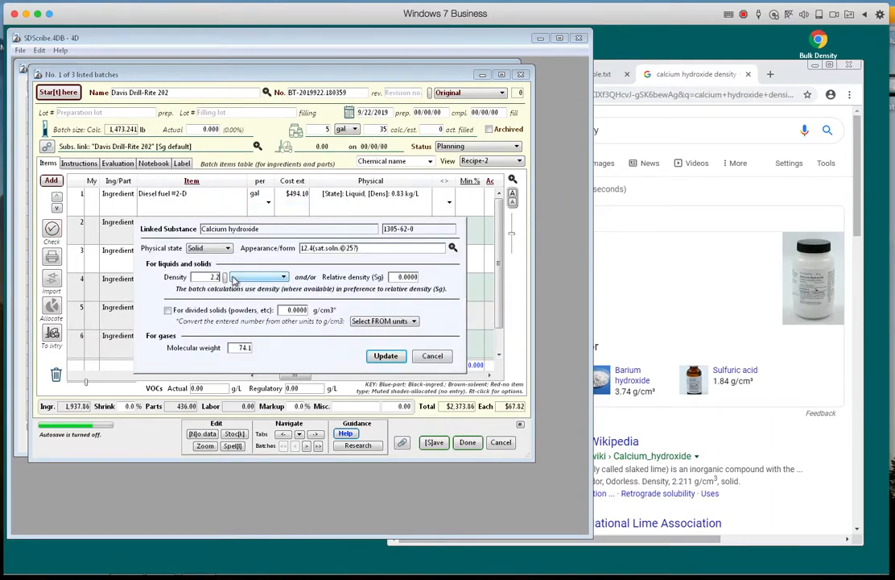
{"action": "left_click", "coordinate": [603, 213]}
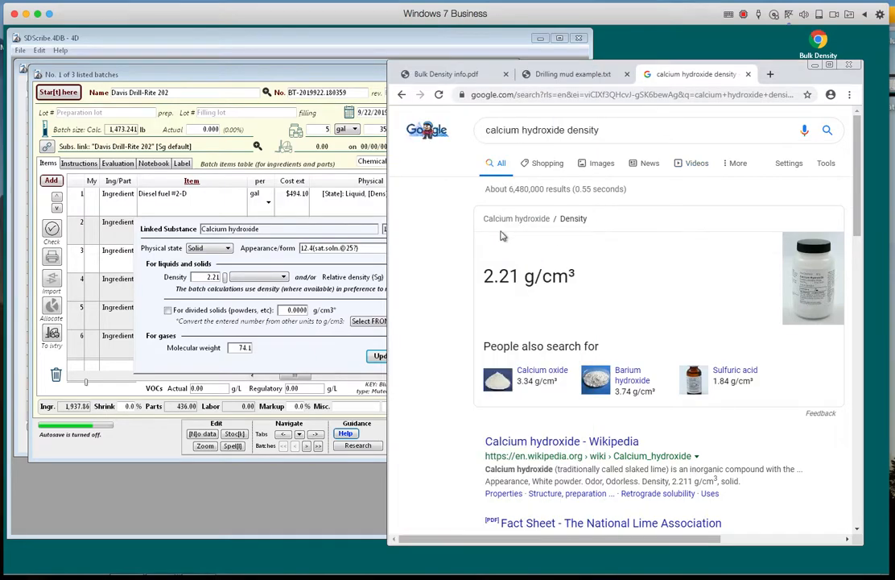
{"action": "left_click", "coordinate": [218, 240]}
{"action": "left_click", "coordinate": [254, 280]}
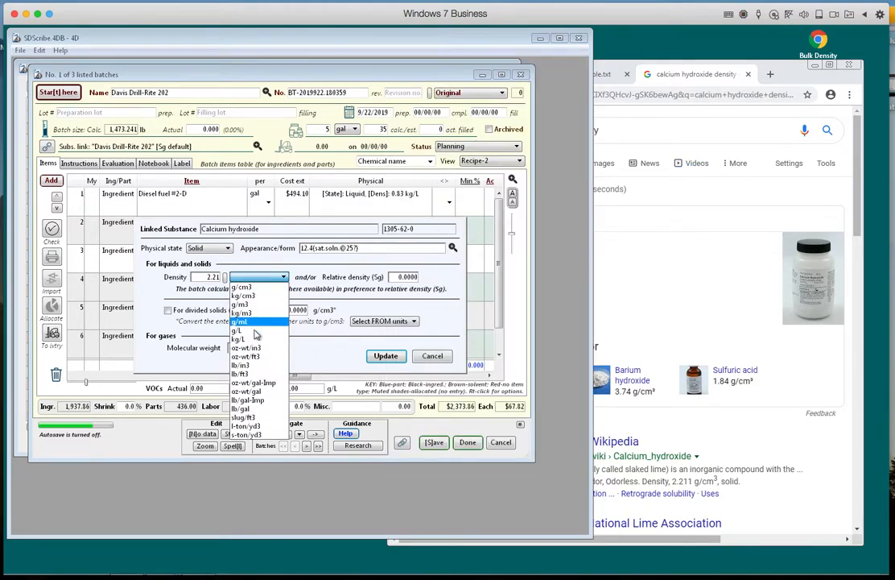
{"action": "left_click", "coordinate": [244, 287]}
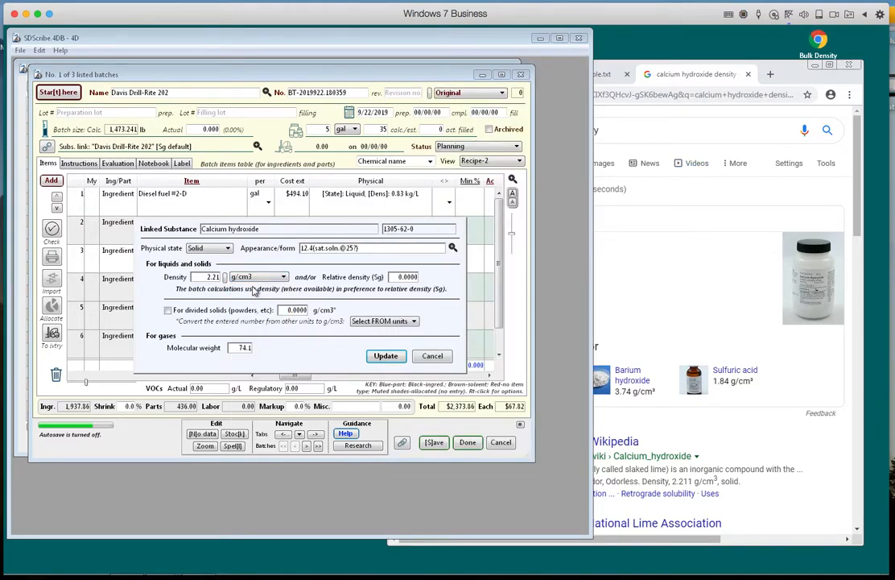
Step: Refine the Google search to "calcium hydroxide bulk density" and review the results
{"action": "left_click", "coordinate": [682, 228]}
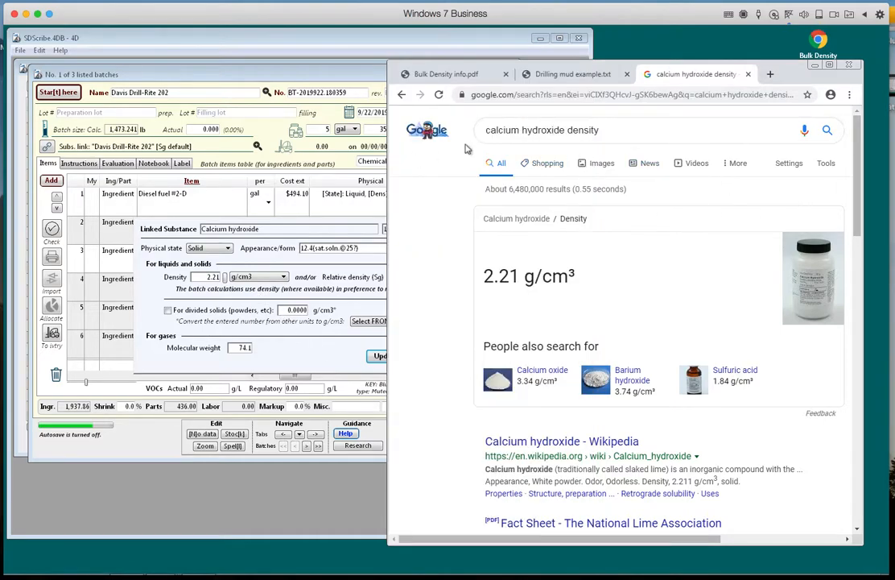
{"action": "left_click", "coordinate": [562, 131]}
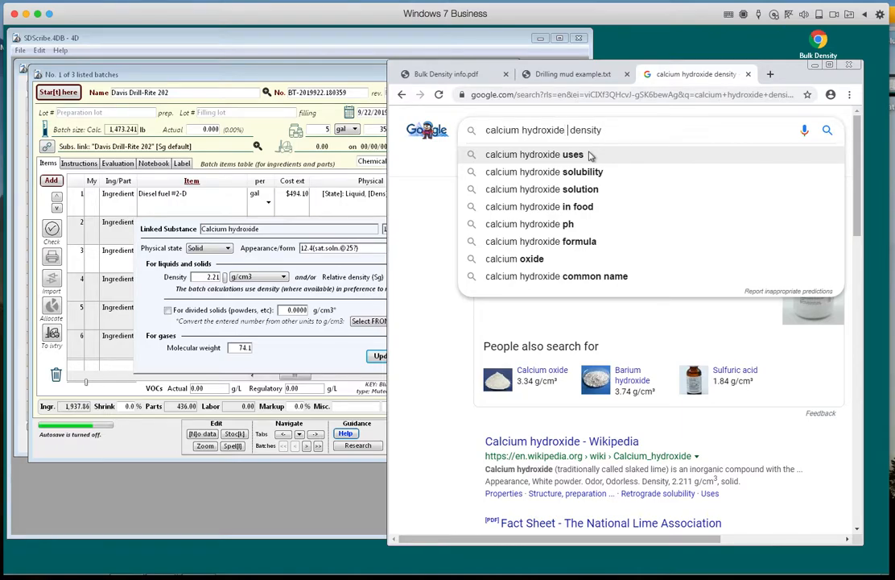
{"action": "type", "text": "bulk"}
{"action": "left_click", "coordinate": [590, 155]}
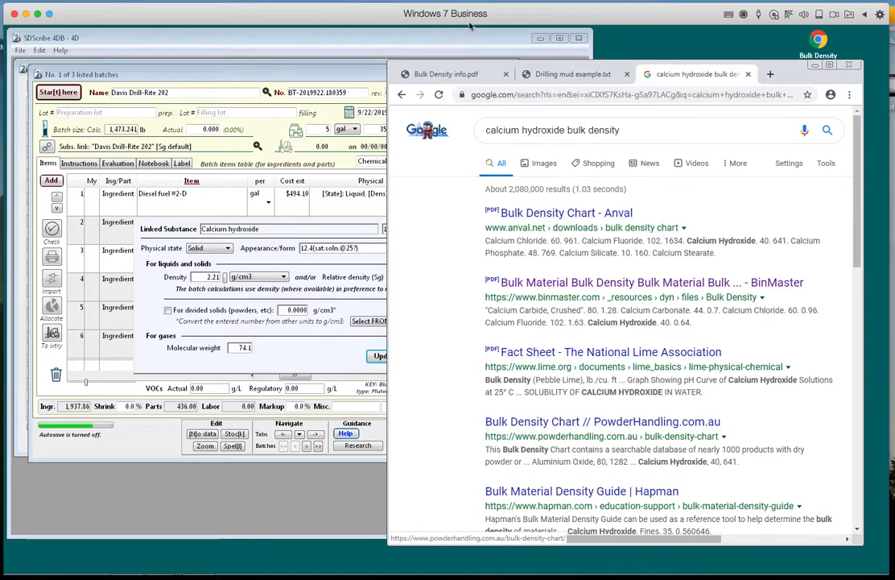
Step: Find "calcium hydroxide" in the Bulk Density info.pdf document to look up its bulk density
{"action": "left_click", "coordinate": [459, 75]}
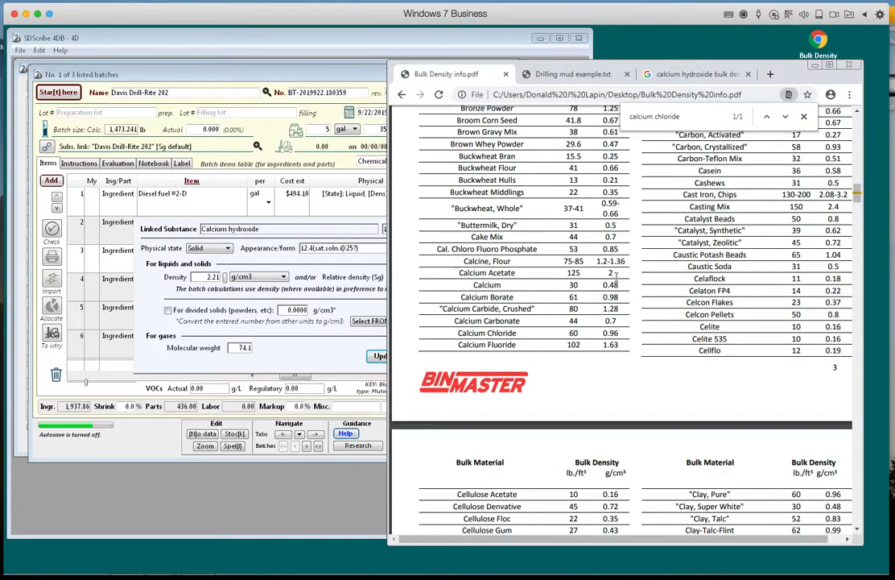
{"action": "scroll", "coordinate": [580, 339], "scroll_direction": "down", "scroll_amount": 3}
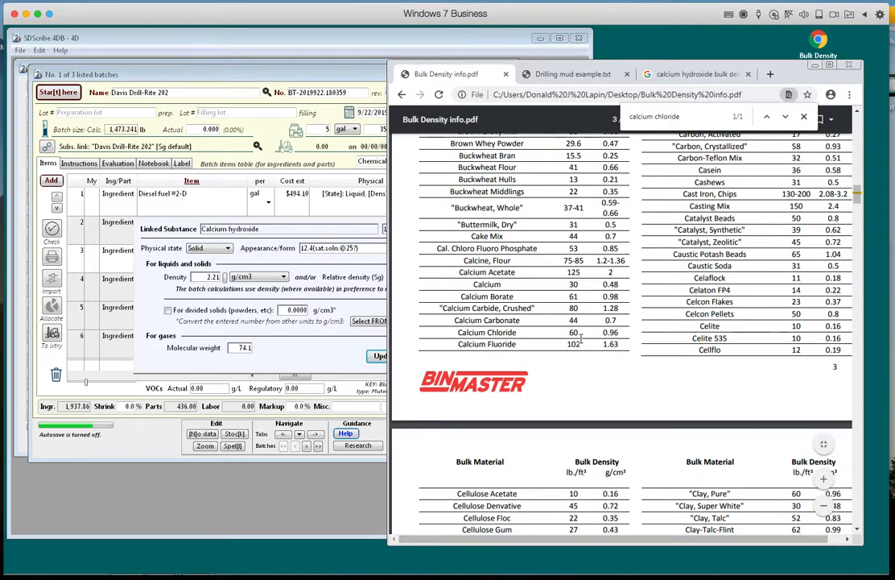
{"action": "double_click", "coordinate": [658, 117]}
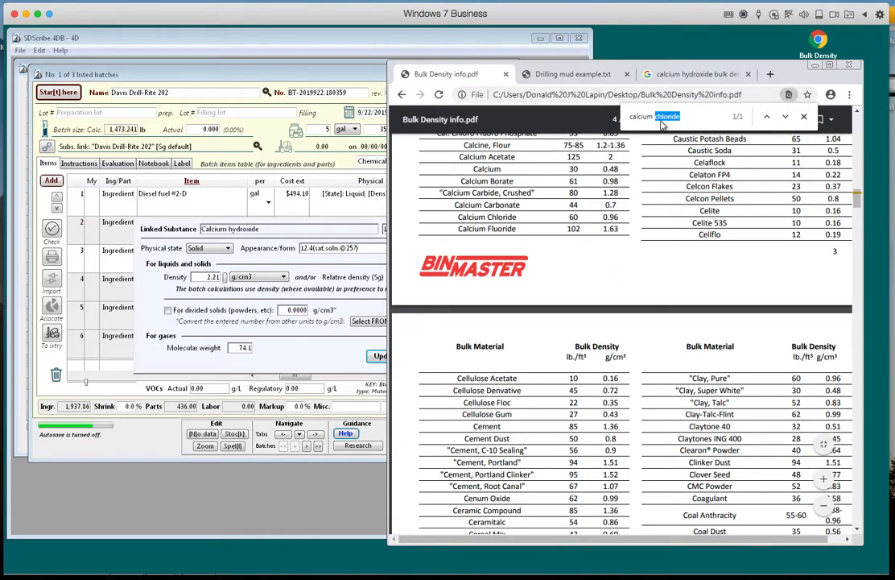
{"action": "type", "text": "hydroxid"}
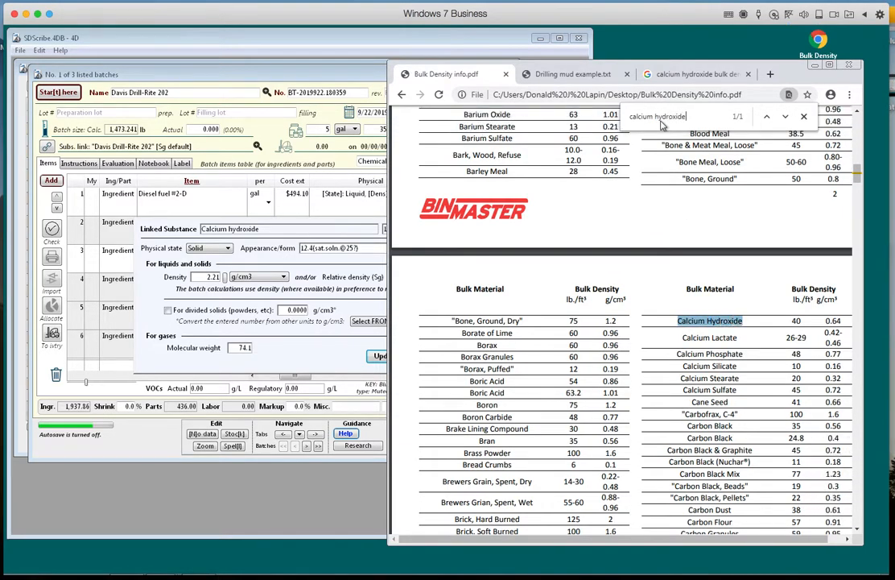
Step: Enable the divided solids option for Calcium hydroxide, set its bulk density to 0.64 g/cm3, and update the ingredient
{"action": "left_click", "coordinate": [219, 326]}
{"action": "left_click", "coordinate": [168, 310]}
{"action": "left_click", "coordinate": [295, 310]}
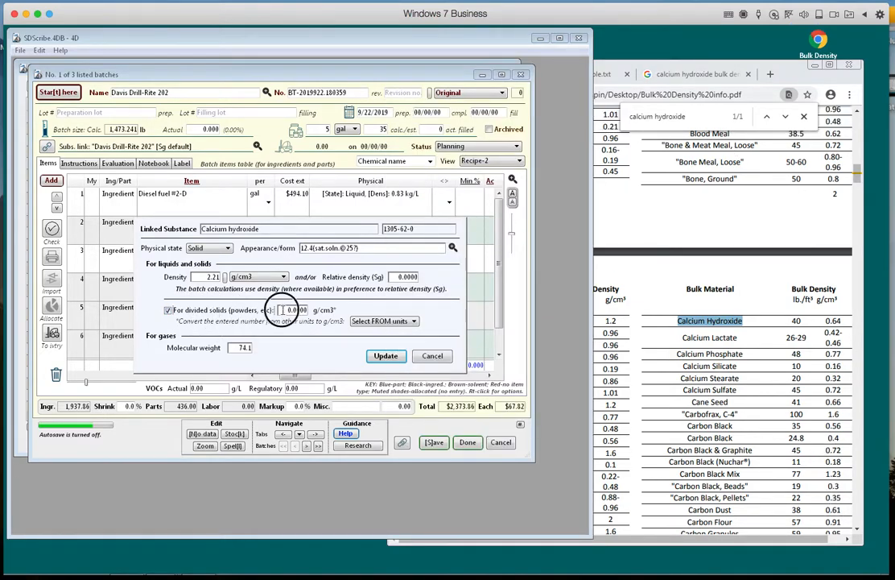
{"action": "type", "text": "0.64"}
{"action": "key", "text": "Tab"}
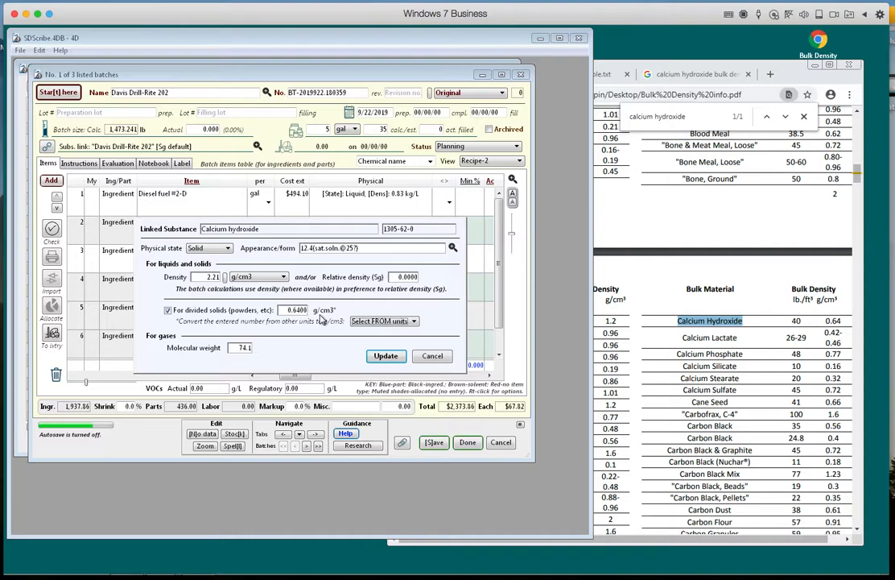
{"action": "key", "text": "Return"}
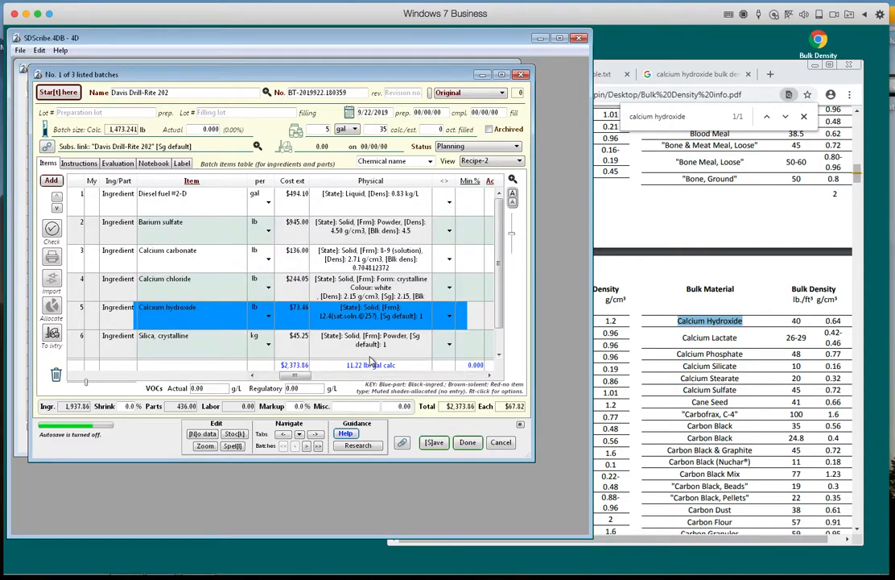
{"action": "scroll", "coordinate": [225, 324], "scroll_direction": "down", "scroll_amount": 1}
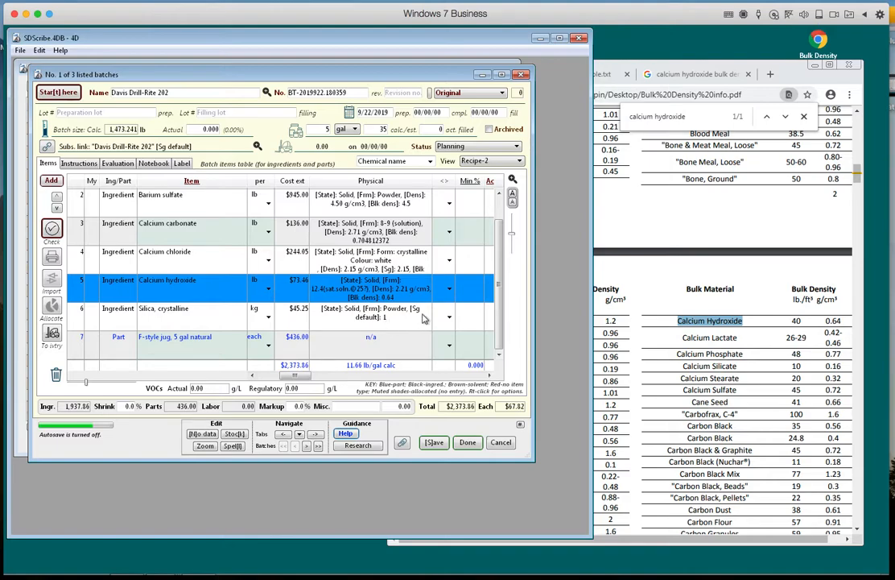
Step: Switch to the browser and search Google for "silica density", dismissing the microphone permission request
{"action": "left_click", "coordinate": [666, 114]}
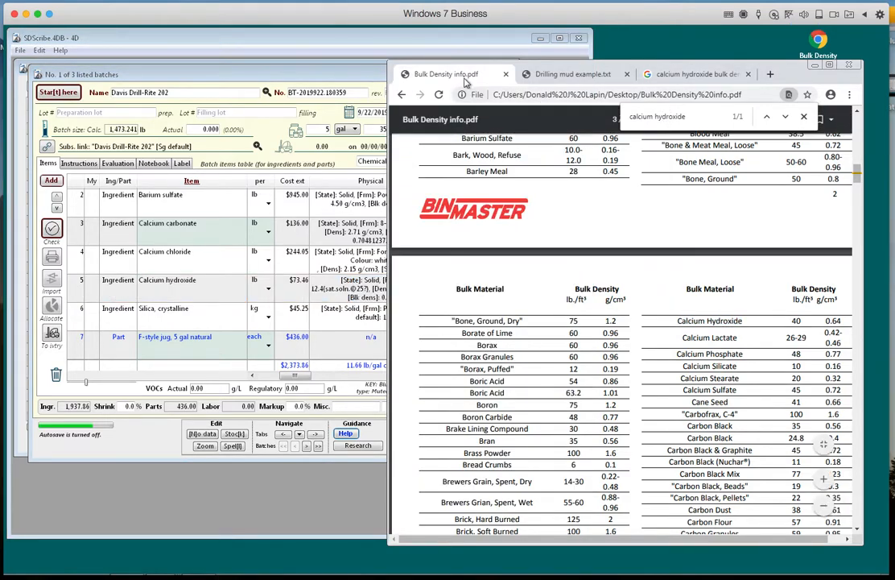
{"action": "left_click", "coordinate": [666, 75]}
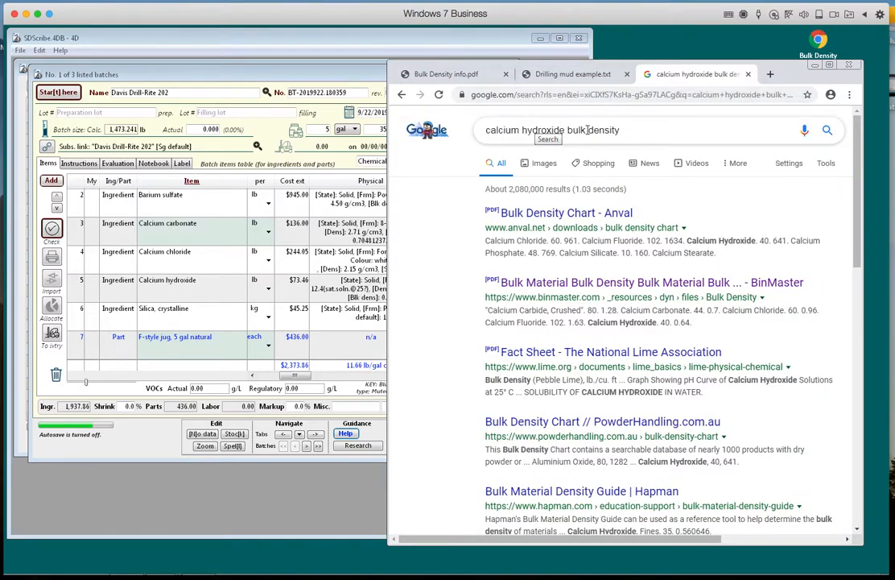
{"action": "left_click_drag", "start_coordinate": [588, 130], "coordinate": [467, 129]}
{"action": "type", "text": "silica"}
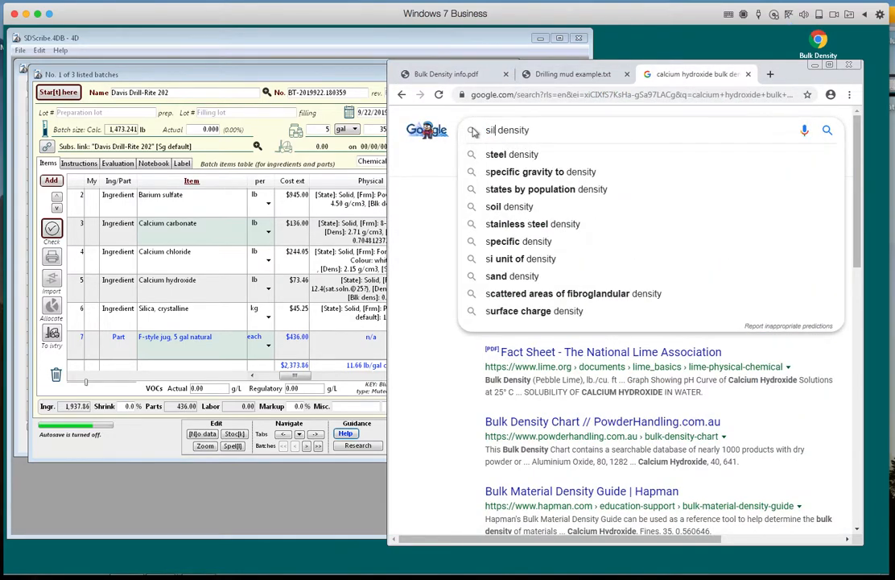
{"action": "key", "text": "Return"}
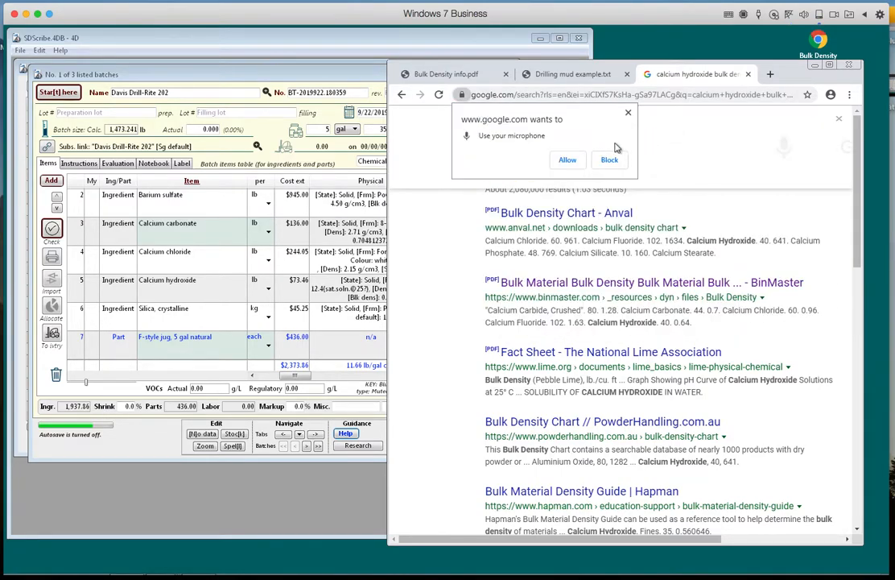
{"action": "left_click", "coordinate": [626, 115]}
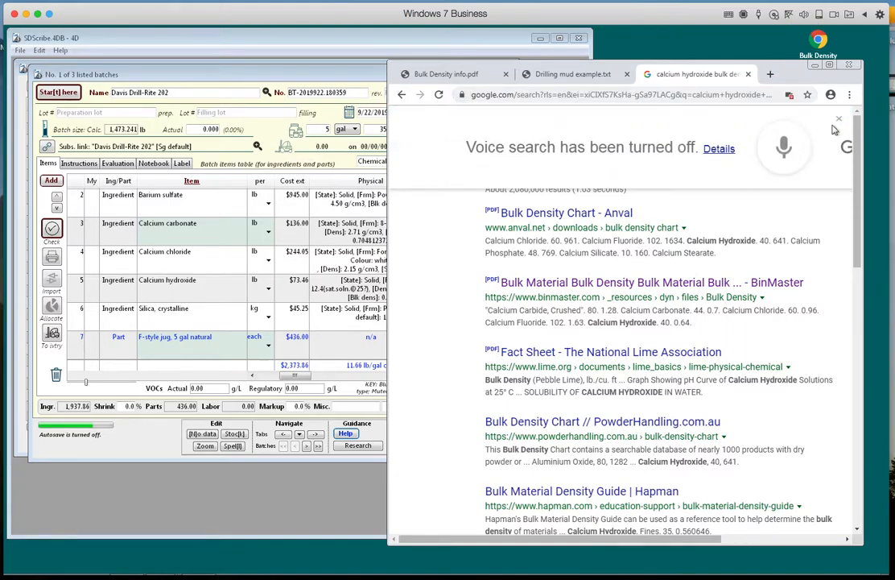
{"action": "left_click", "coordinate": [540, 131]}
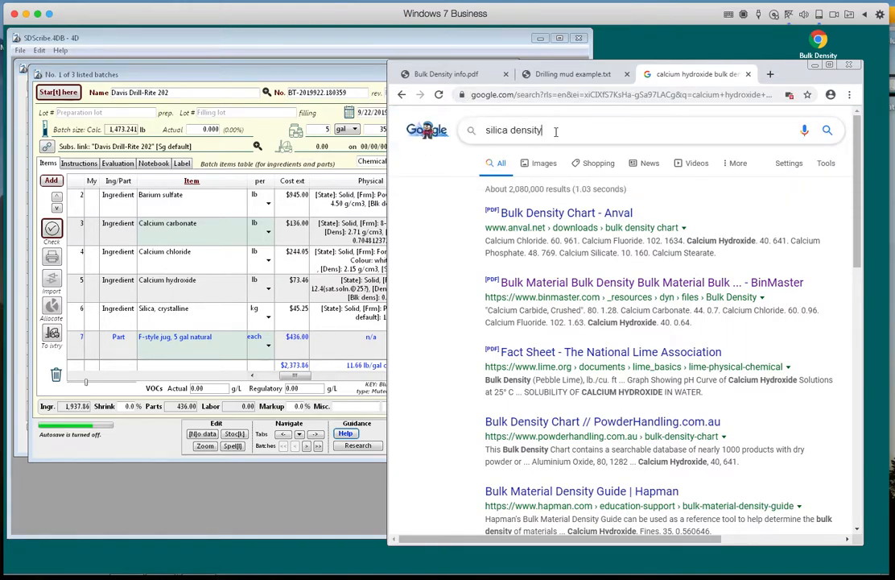
{"action": "key", "text": "Return"}
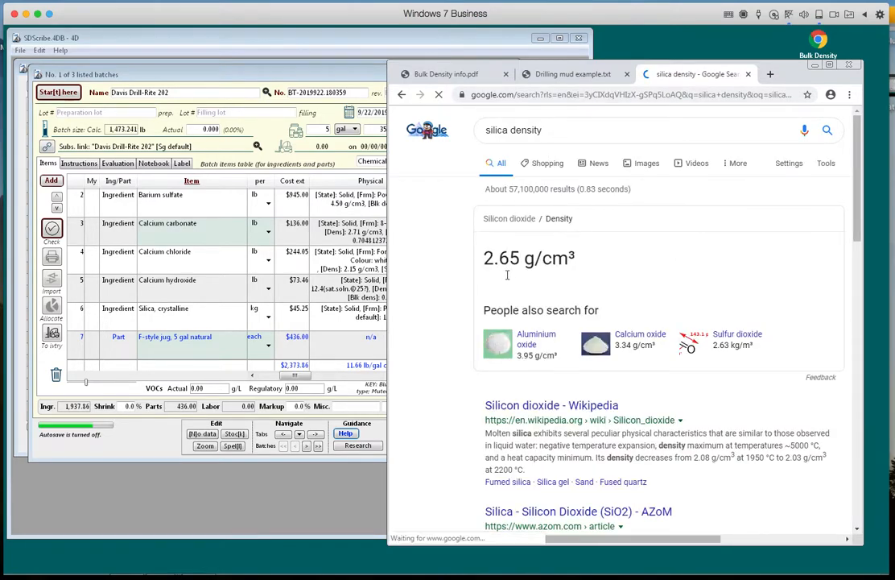
Step: Open the density or Sg settings for Silica, crystalline, set its density to 2.65 g/cm3, and enable the divided solids option
{"action": "left_click", "coordinate": [146, 306]}
{"action": "left_click", "coordinate": [170, 285]}
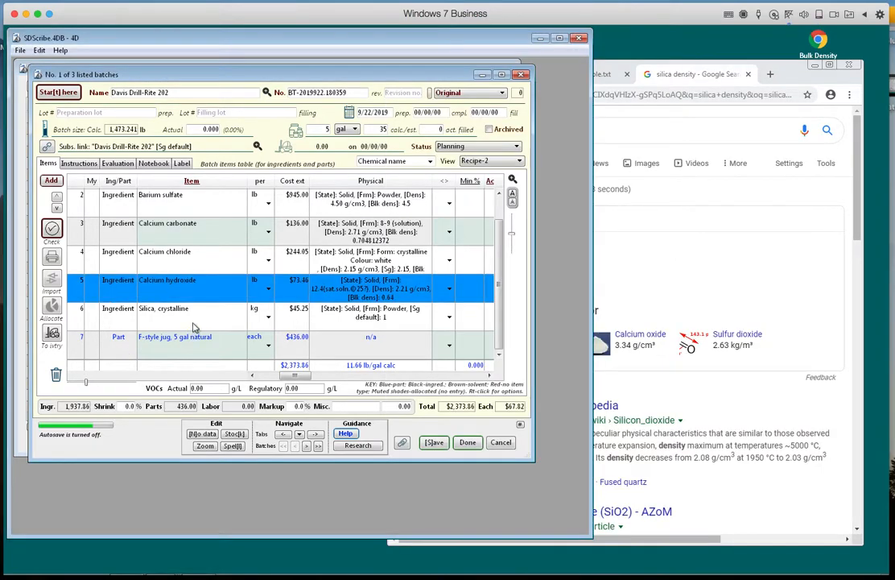
{"action": "left_click", "coordinate": [217, 318]}
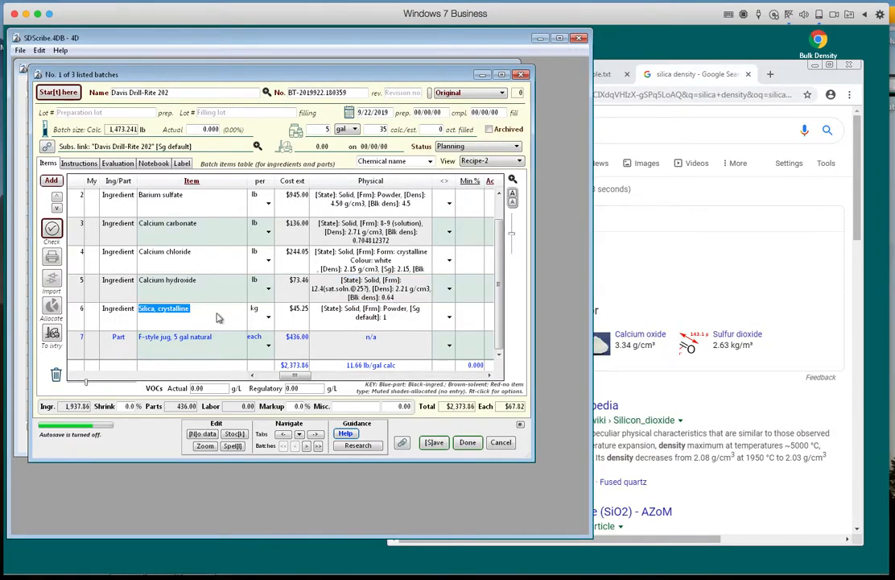
{"action": "left_click", "coordinate": [344, 318]}
{"action": "right_click", "coordinate": [344, 318]}
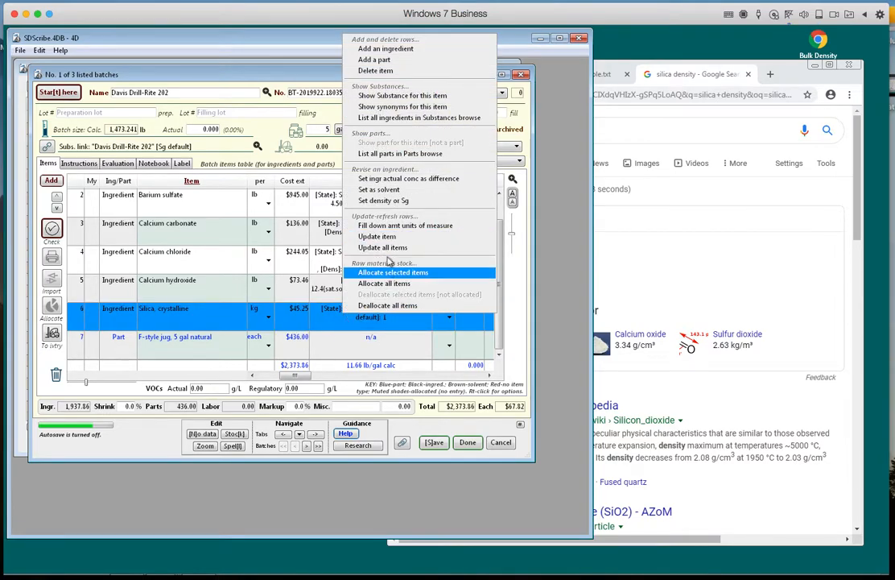
{"action": "left_click", "coordinate": [381, 201]}
{"action": "left_click", "coordinate": [204, 277]}
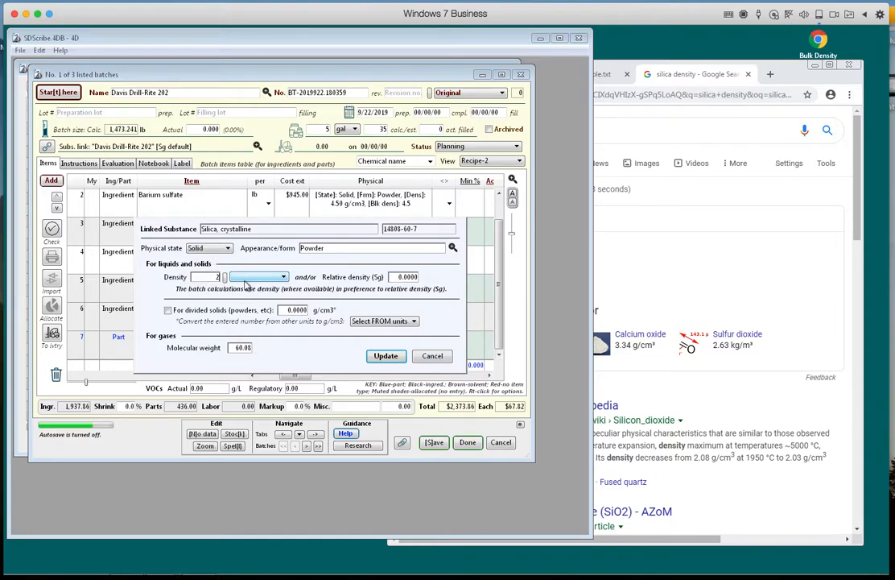
{"action": "left_click", "coordinate": [235, 277]}
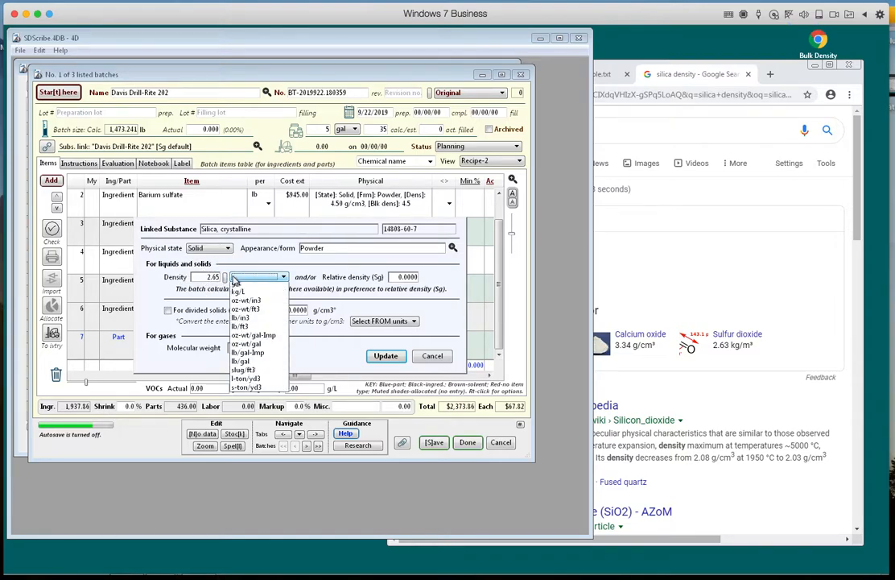
{"action": "left_click", "coordinate": [240, 288]}
{"action": "left_click", "coordinate": [167, 310]}
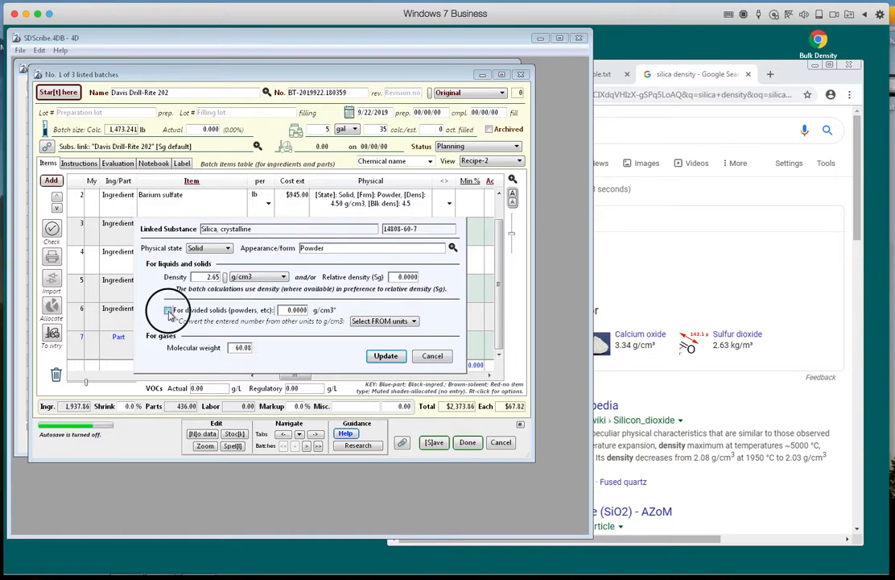
Step: Find "silica" in Bulk Density info.pdf and step through the matches to the silica materials, including Silica Sand
{"action": "left_click", "coordinate": [664, 252]}
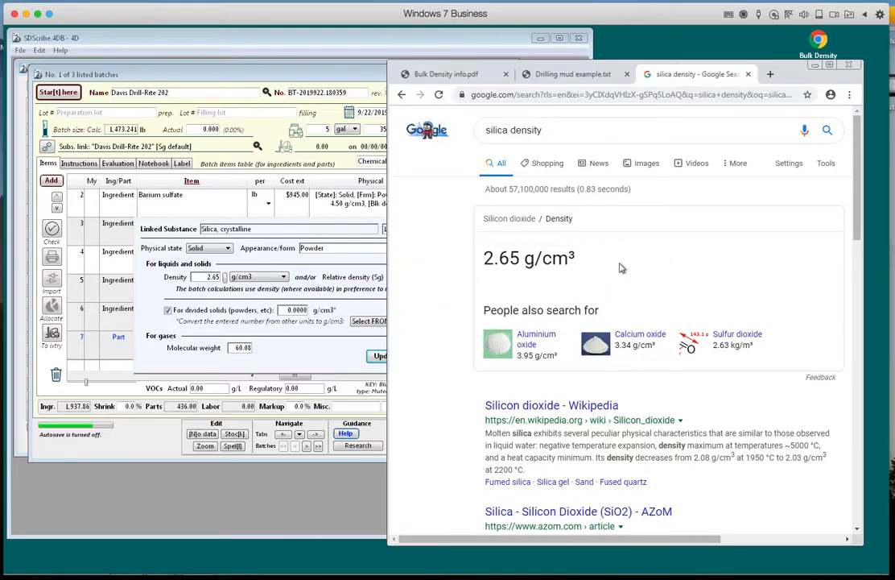
{"action": "left_click", "coordinate": [437, 75]}
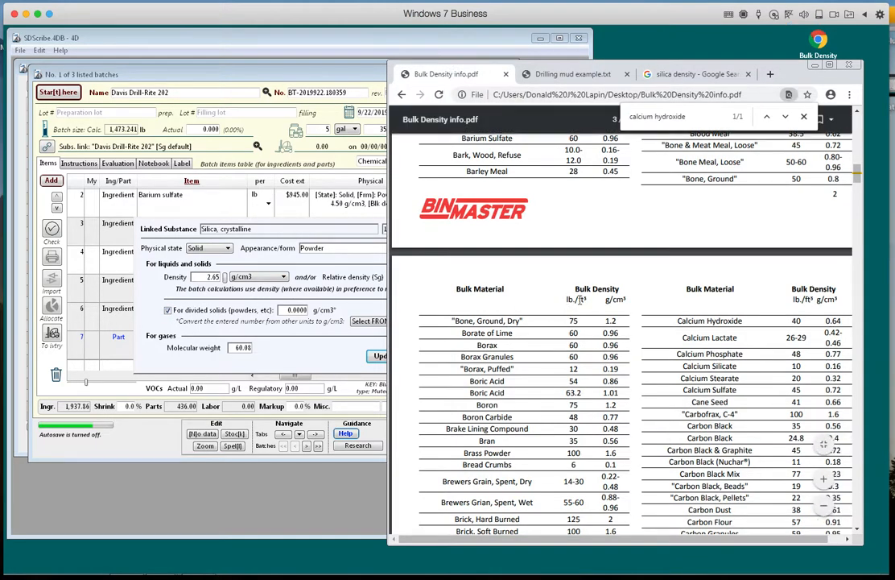
{"action": "key", "text": "ctrl+f"}
{"action": "type", "text": "silica"}
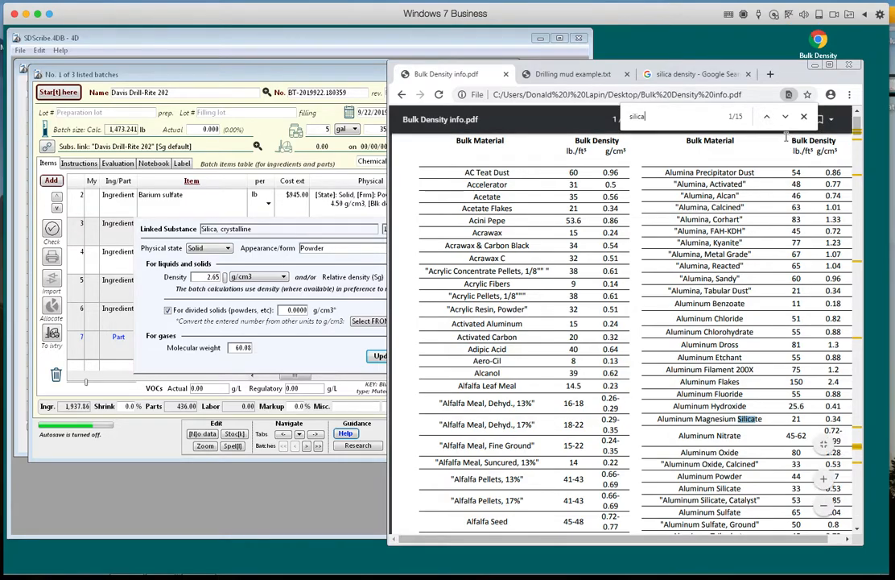
{"action": "left_click", "coordinate": [787, 117]}
{"action": "left_click", "coordinate": [787, 117]}
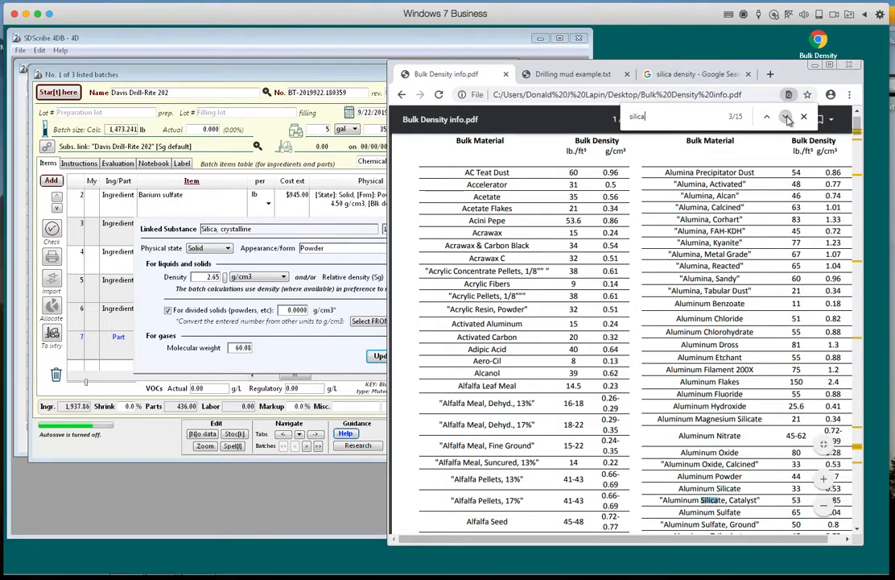
{"action": "left_click", "coordinate": [786, 116]}
{"action": "left_click", "coordinate": [787, 117]}
{"action": "left_click", "coordinate": [787, 117]}
{"action": "left_click", "coordinate": [787, 117]}
{"action": "left_click", "coordinate": [787, 117]}
{"action": "left_click", "coordinate": [787, 118]}
{"action": "left_click", "coordinate": [787, 117]}
{"action": "left_click", "coordinate": [787, 118]}
{"action": "left_click", "coordinate": [786, 117]}
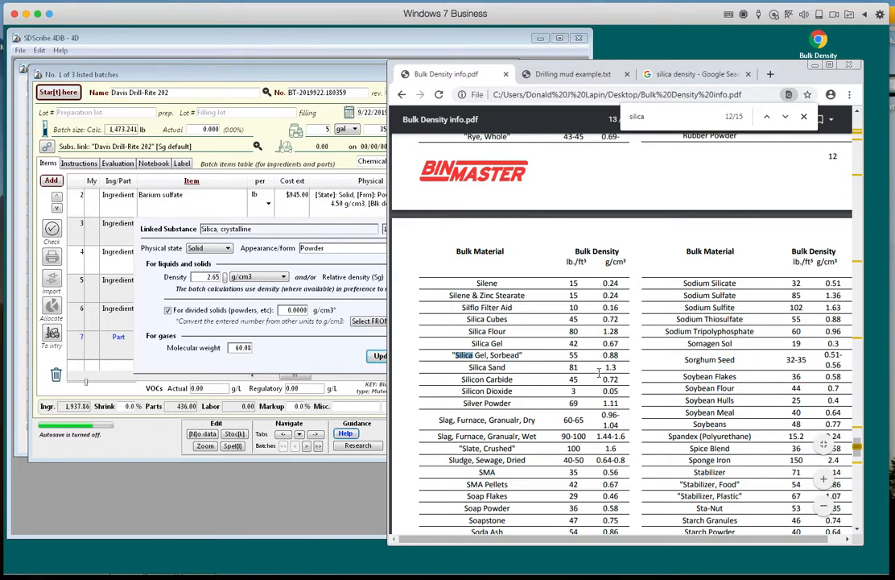
Step: Set the divided solids bulk density of Silica, crystalline to 1.3 g/cm3 and update the ingredient
{"action": "left_click", "coordinate": [211, 319]}
{"action": "left_click", "coordinate": [292, 310]}
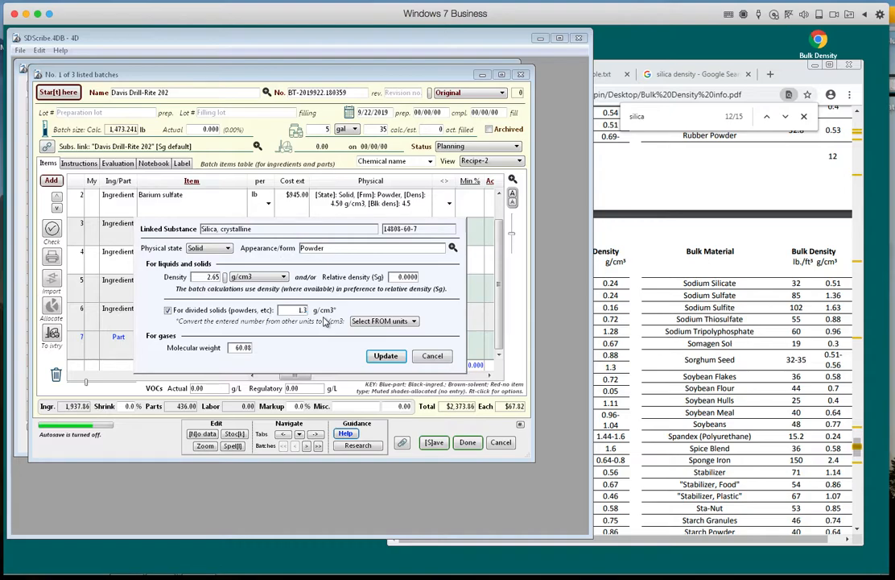
{"action": "left_click", "coordinate": [390, 356]}
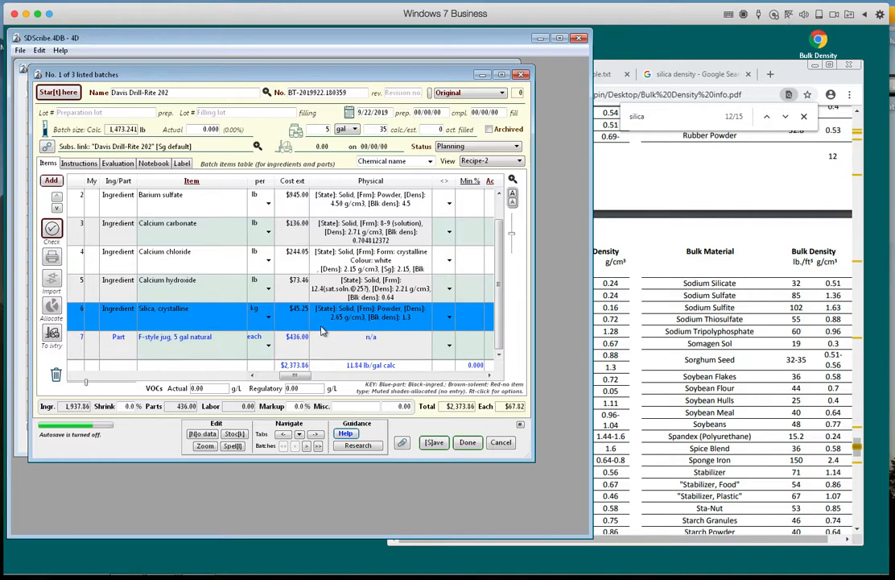
Step: Review the batch items table's physical data, weight and gallon amounts, costs, and calculated batch density
{"action": "scroll", "coordinate": [328, 321], "scroll_direction": "up", "scroll_amount": 1}
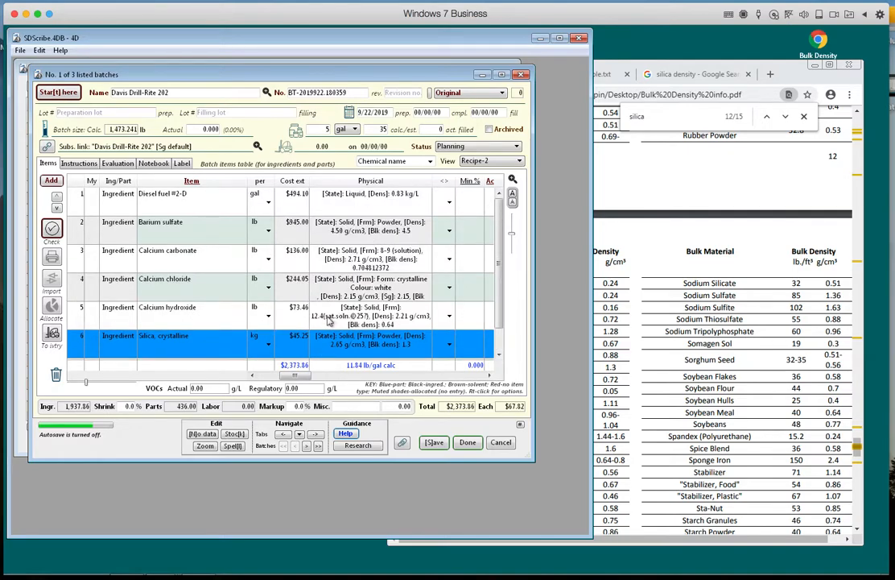
{"action": "scroll", "coordinate": [328, 321], "scroll_direction": "down", "scroll_amount": 1}
{"action": "scroll", "coordinate": [328, 321], "scroll_direction": "up", "scroll_amount": 1}
{"action": "scroll", "coordinate": [262, 262], "scroll_direction": "down", "scroll_amount": 2}
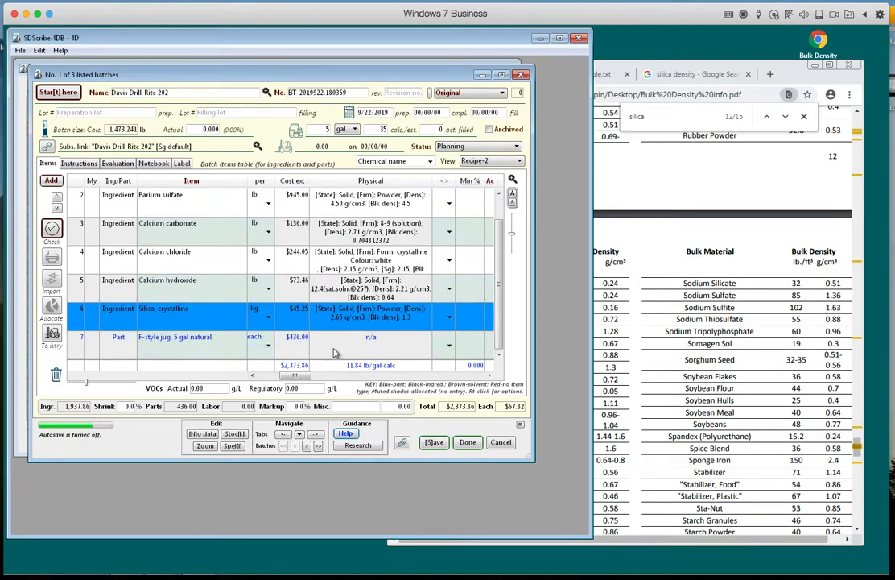
{"action": "left_click_drag", "start_coordinate": [292, 375], "coordinate": [273, 375]}
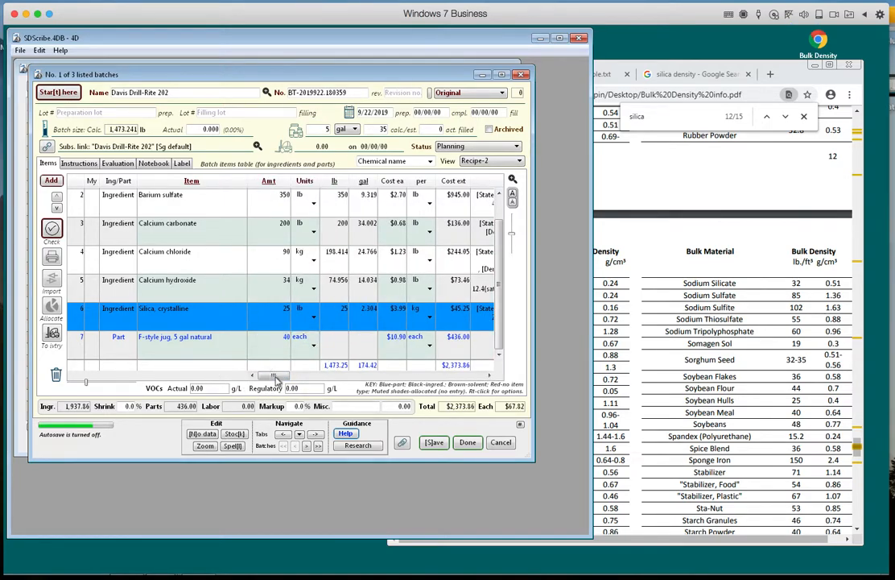
{"action": "left_click_drag", "start_coordinate": [267, 375], "coordinate": [296, 385]}
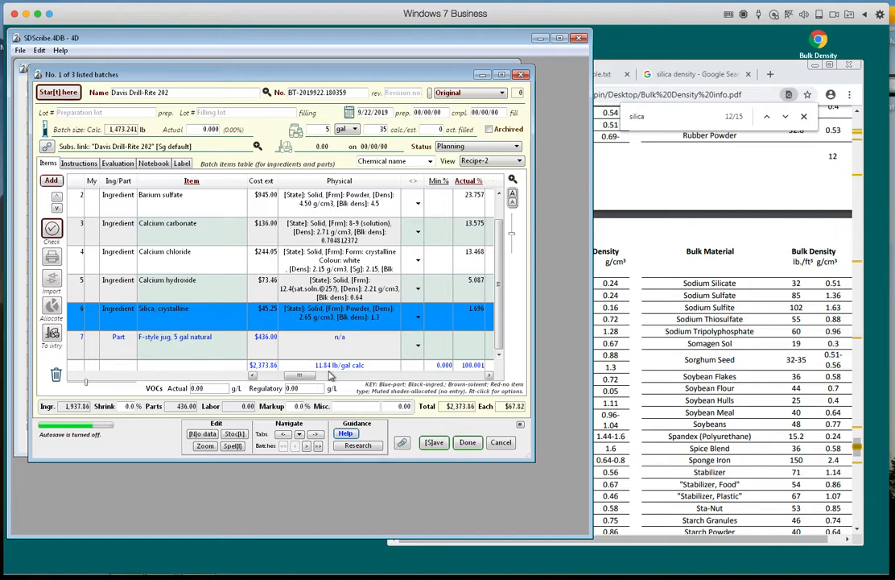
{"action": "scroll", "coordinate": [312, 245], "scroll_direction": "up", "scroll_amount": 1}
{"action": "scroll", "coordinate": [312, 243], "scroll_direction": "down", "scroll_amount": 1}
{"action": "left_click", "coordinate": [47, 145]}
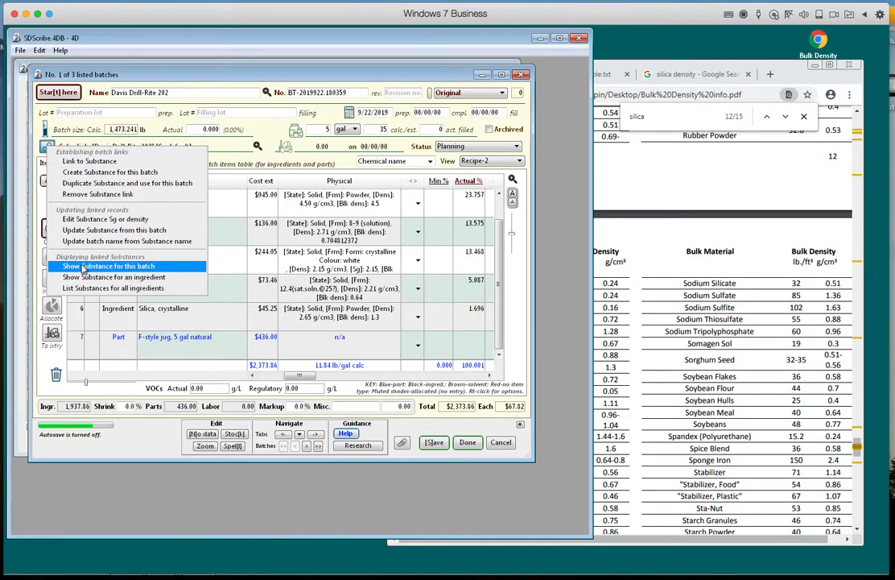
{"action": "left_click", "coordinate": [35, 145]}
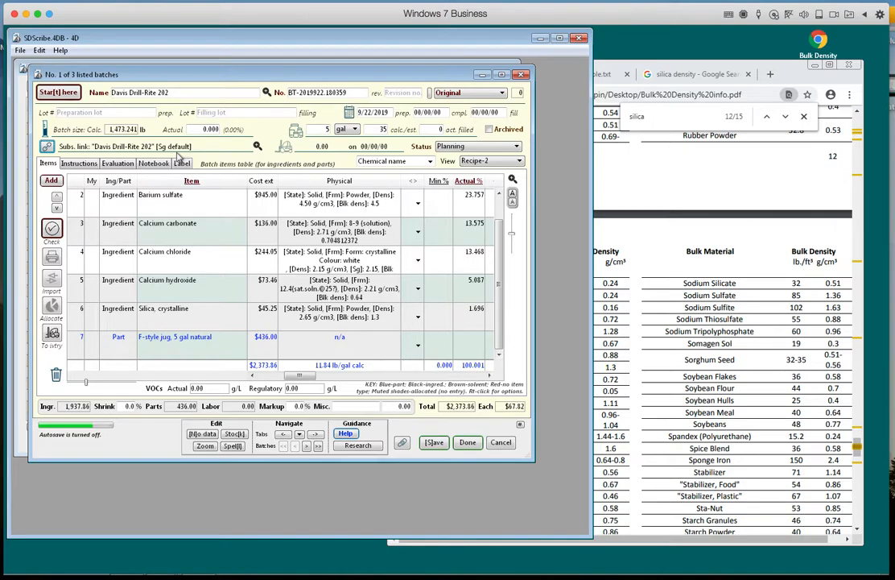
{"action": "left_click", "coordinate": [47, 144]}
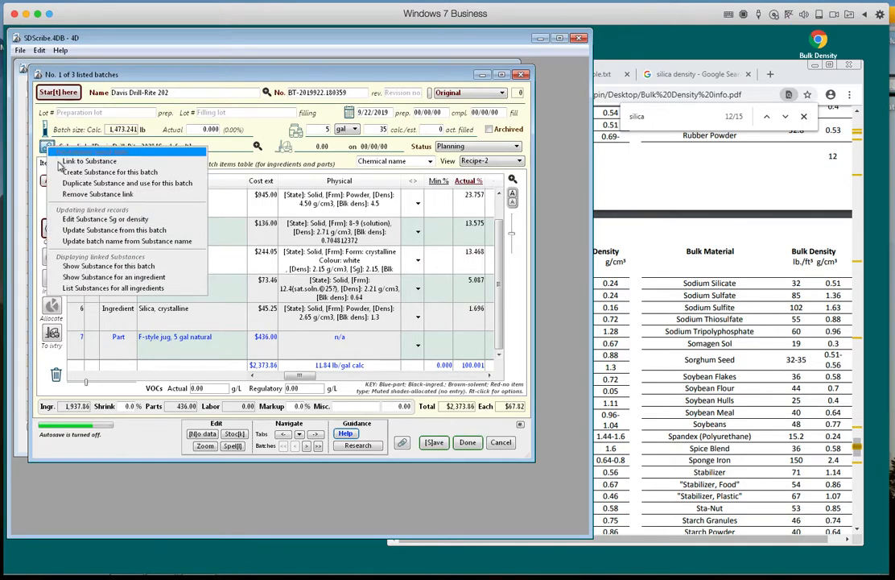
{"action": "left_click", "coordinate": [78, 220]}
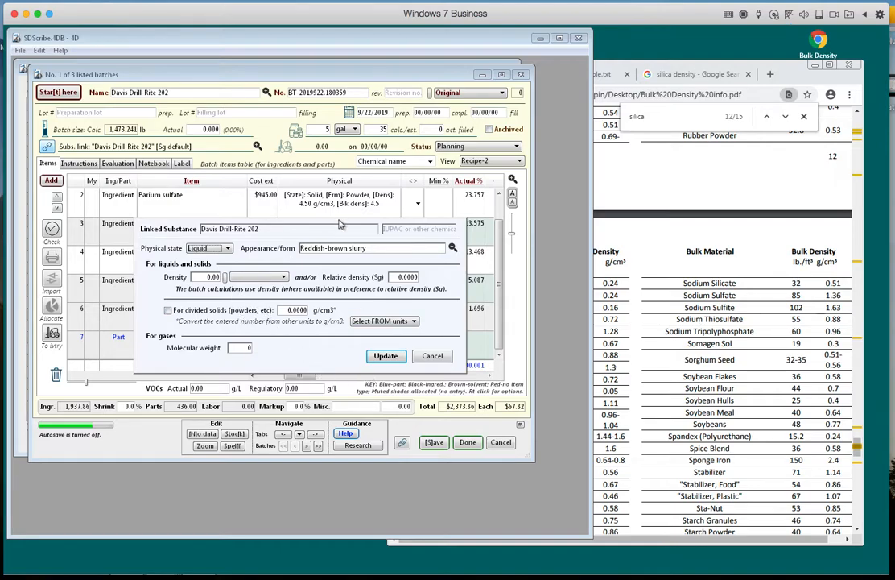
{"action": "left_click", "coordinate": [432, 355]}
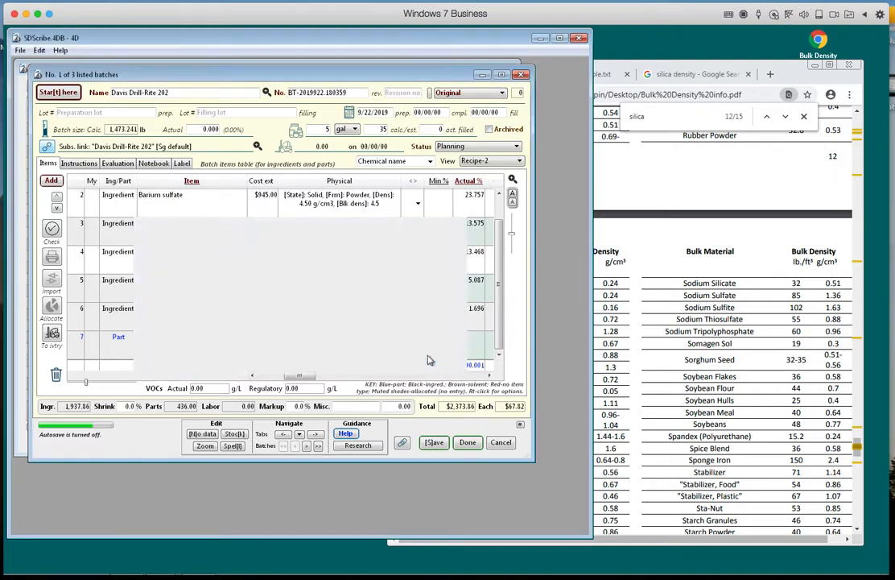
Step: Set the density of the batch's linked Substance, Davis Drill-Rite 202, to 11.84 lb/gal and update it
{"action": "left_click", "coordinate": [47, 146]}
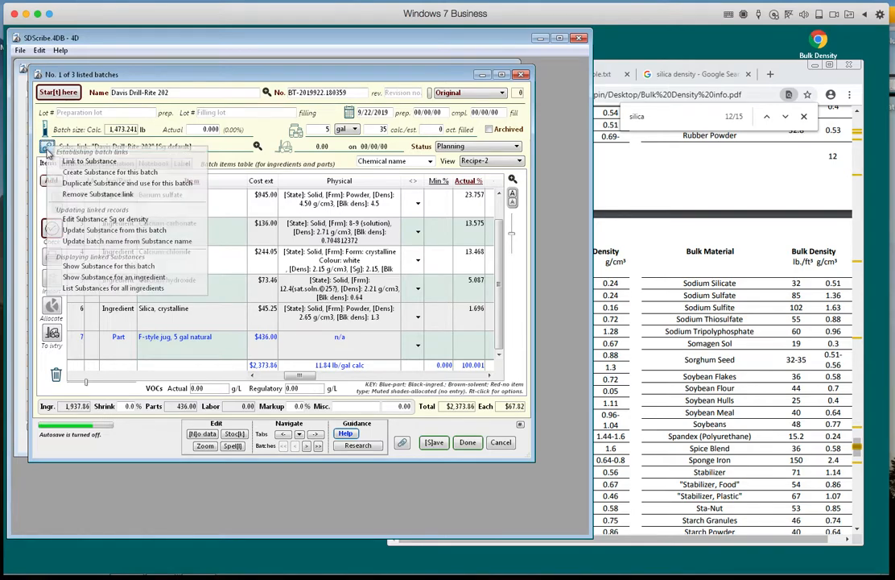
{"action": "left_click", "coordinate": [89, 219]}
{"action": "left_click", "coordinate": [211, 276]}
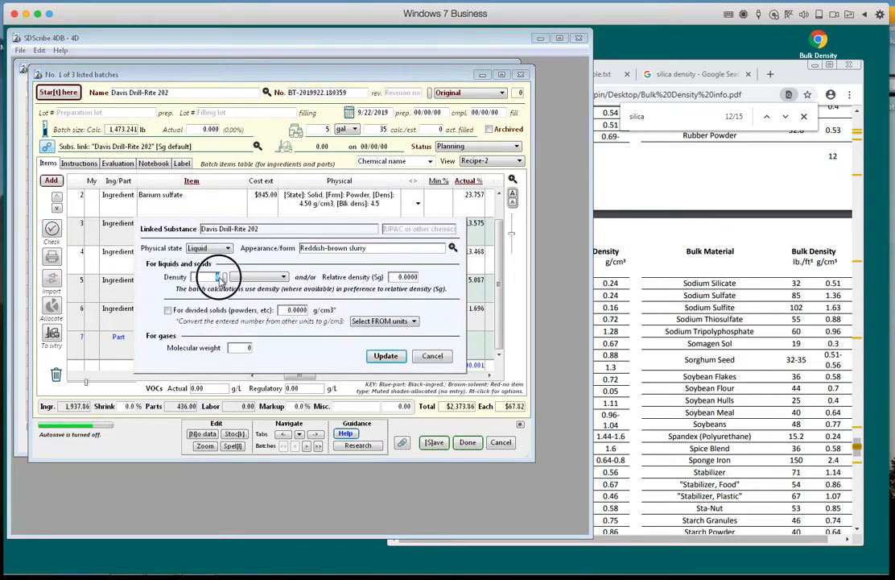
{"action": "type", "text": "11.84"}
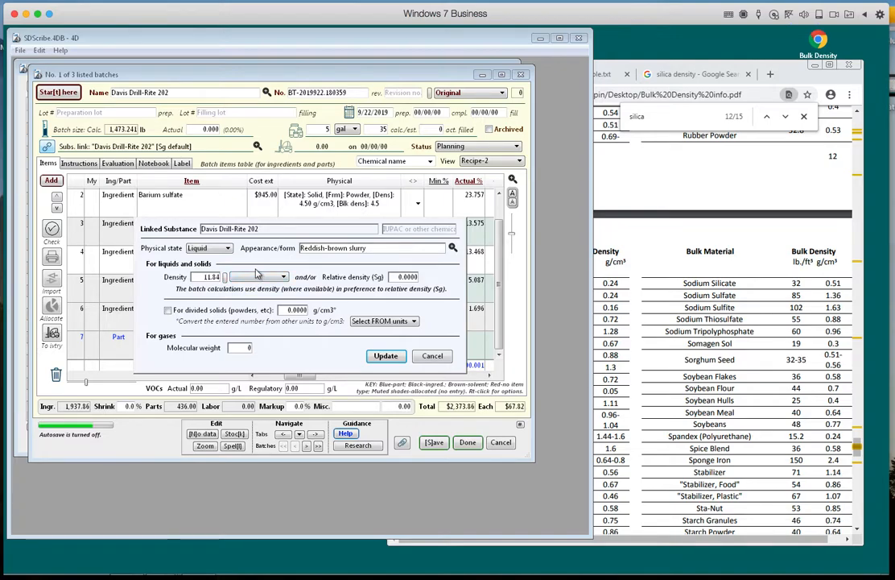
{"action": "left_click", "coordinate": [256, 279]}
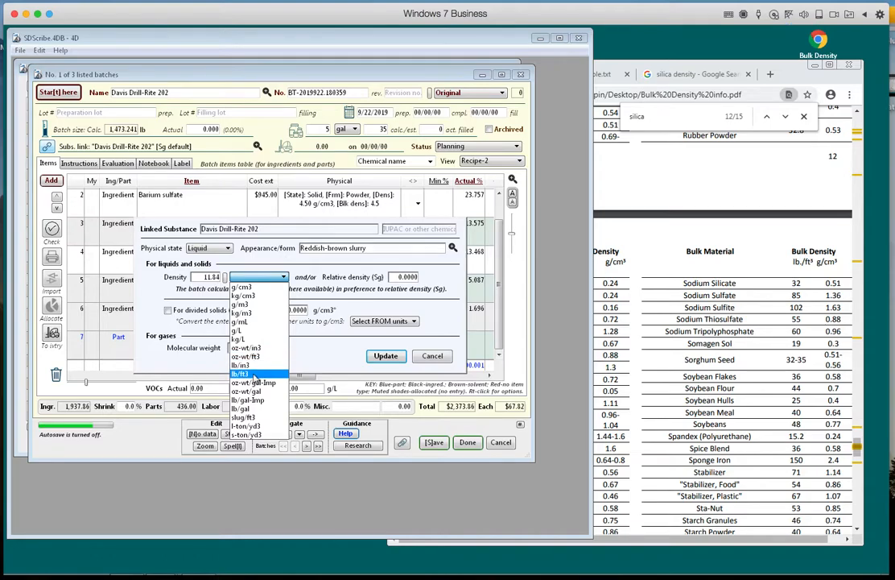
{"action": "left_click", "coordinate": [255, 409]}
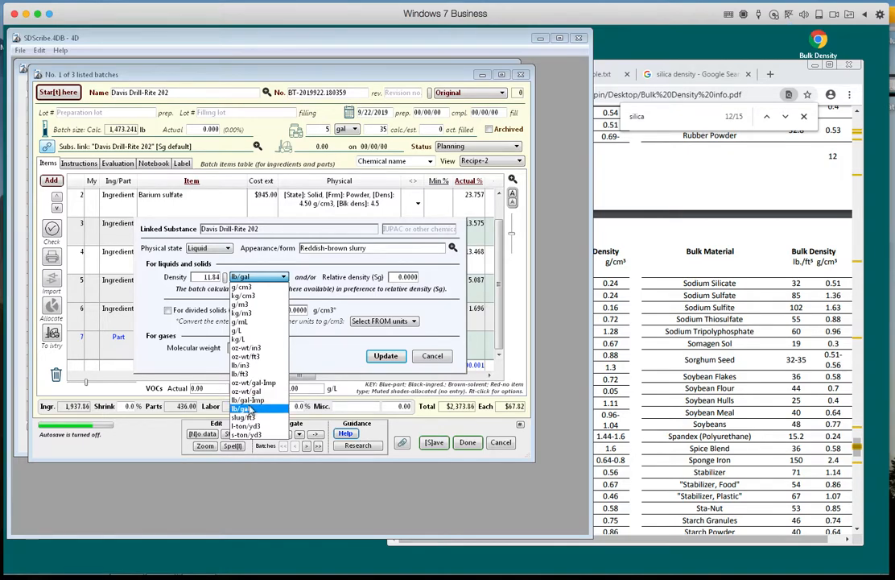
{"action": "left_click", "coordinate": [244, 409]}
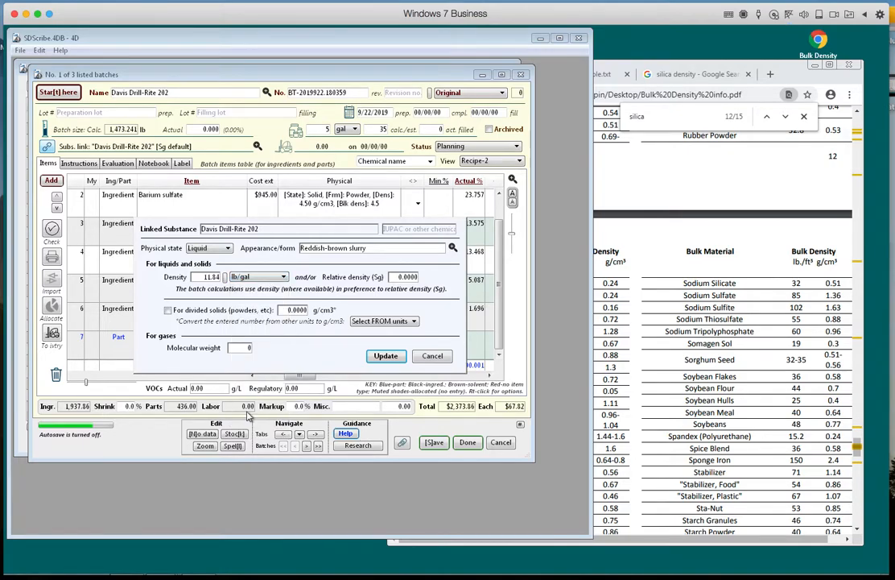
{"action": "left_click", "coordinate": [383, 356]}
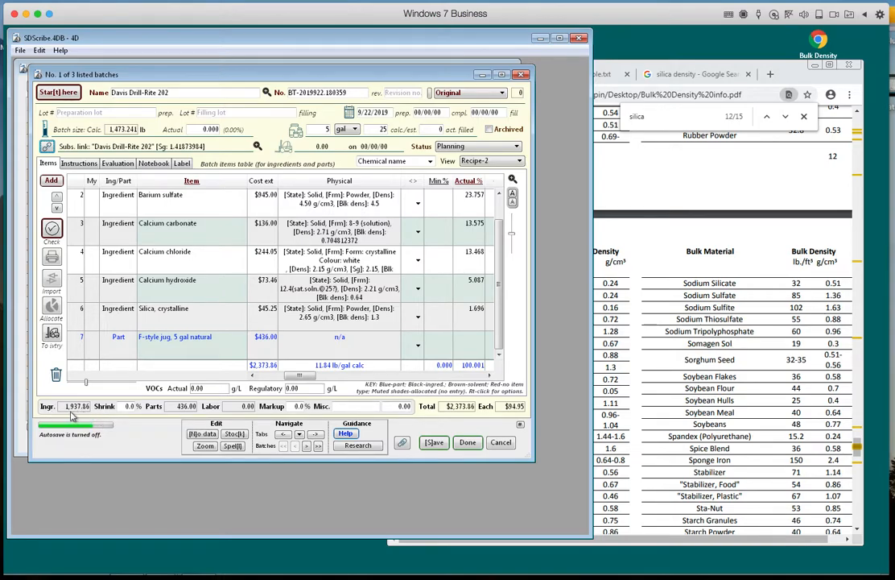
Step: Set the batch's shrink to 2% and its markup to 15%
{"action": "left_click", "coordinate": [132, 406]}
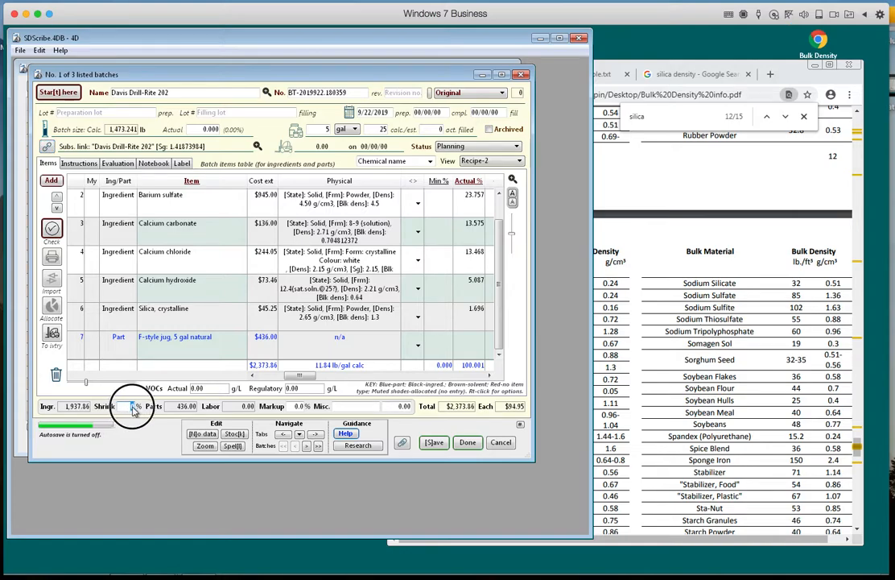
{"action": "type", "text": "2"}
{"action": "key", "text": "Tab"}
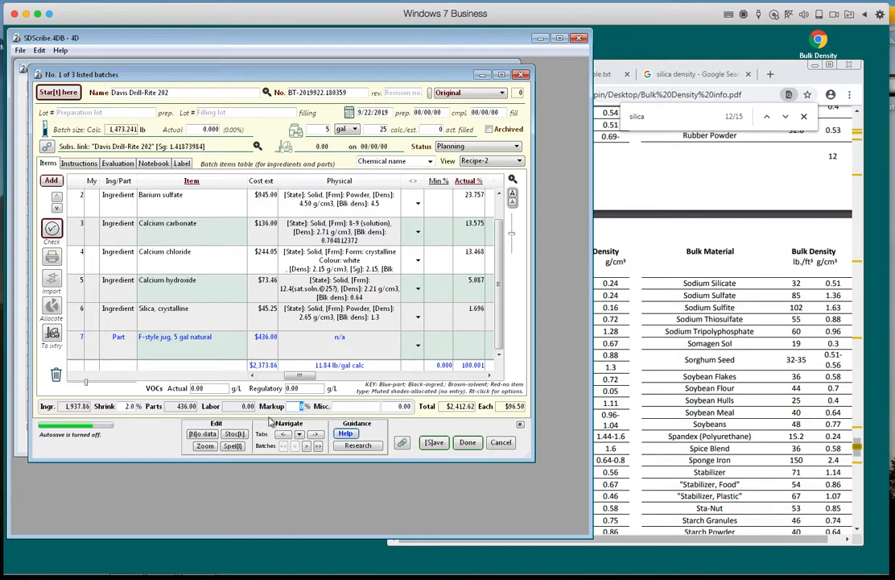
{"action": "left_click", "coordinate": [350, 405]}
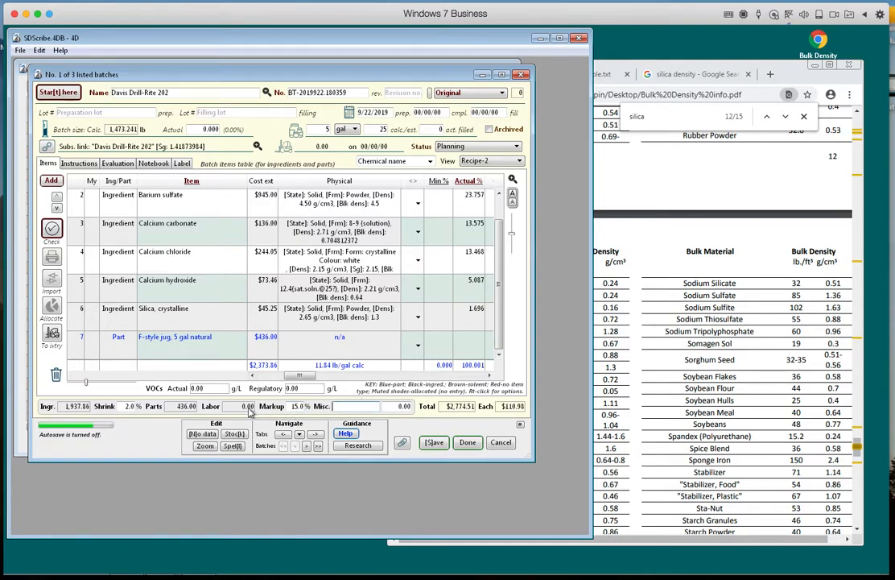
Step: Add the task "Clean preparation area" to the batch's instructions
{"action": "left_click", "coordinate": [80, 163]}
{"action": "left_click", "coordinate": [133, 199]}
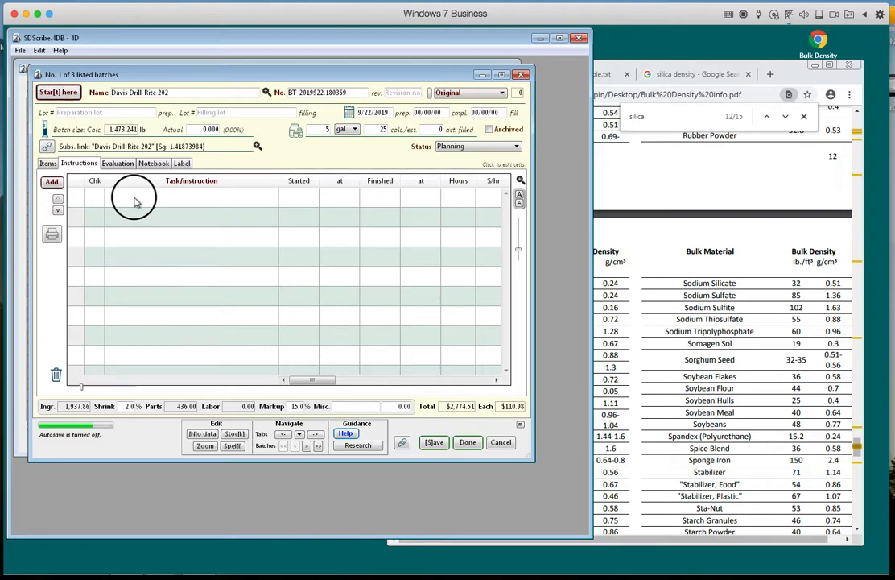
{"action": "type", "text": "Cle"}
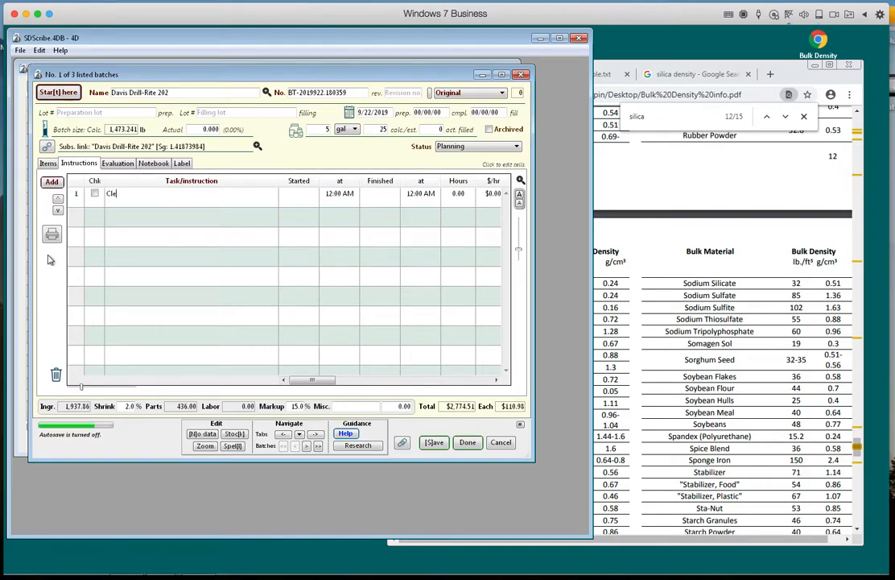
{"action": "type", "text": "an b"}
{"action": "key", "text": "BackSpace"}
{"action": "key", "text": "BackSpace"}
{"action": "type", "text": "preparation are"}
Step: Set the "Clean preparation area" task to 2 hours at $15 per hour
{"action": "left_click", "coordinate": [316, 383]}
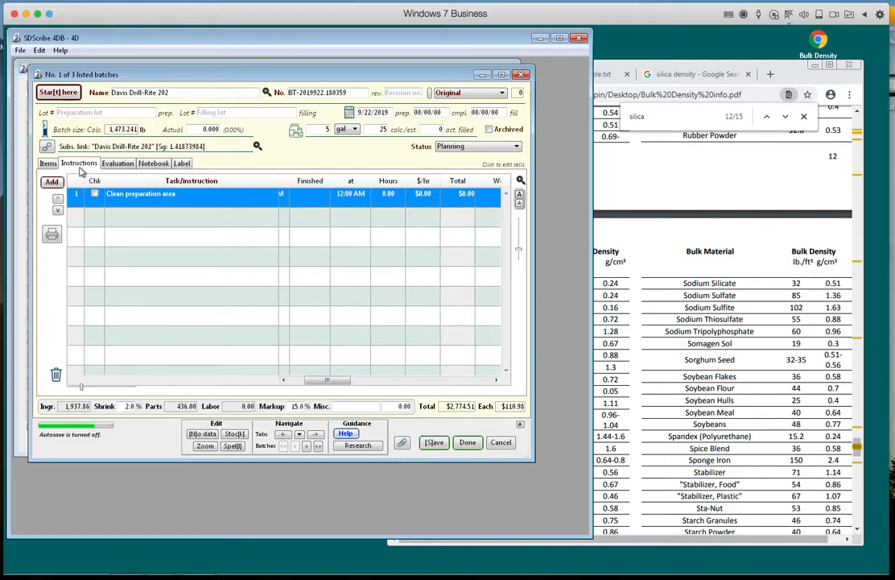
{"action": "left_click", "coordinate": [48, 163]}
{"action": "left_click", "coordinate": [78, 164]}
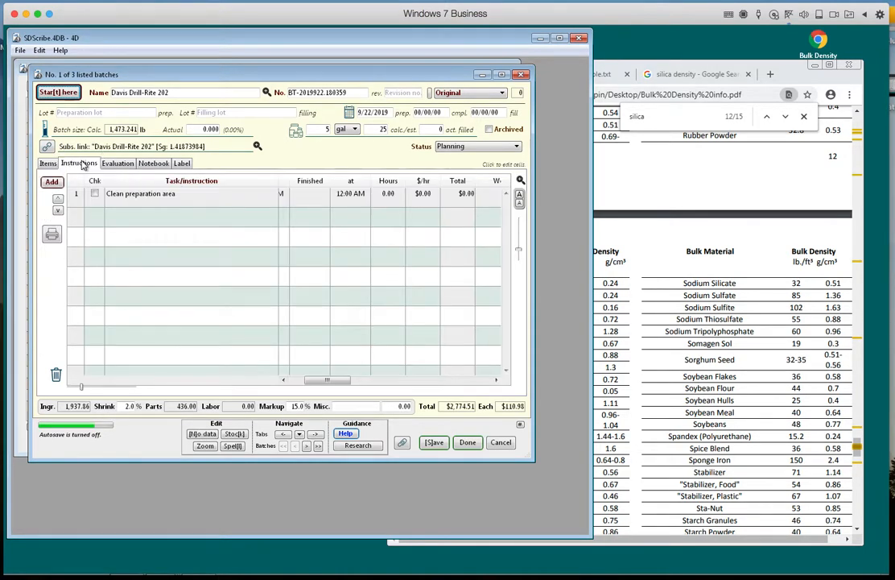
{"action": "left_click", "coordinate": [316, 379]}
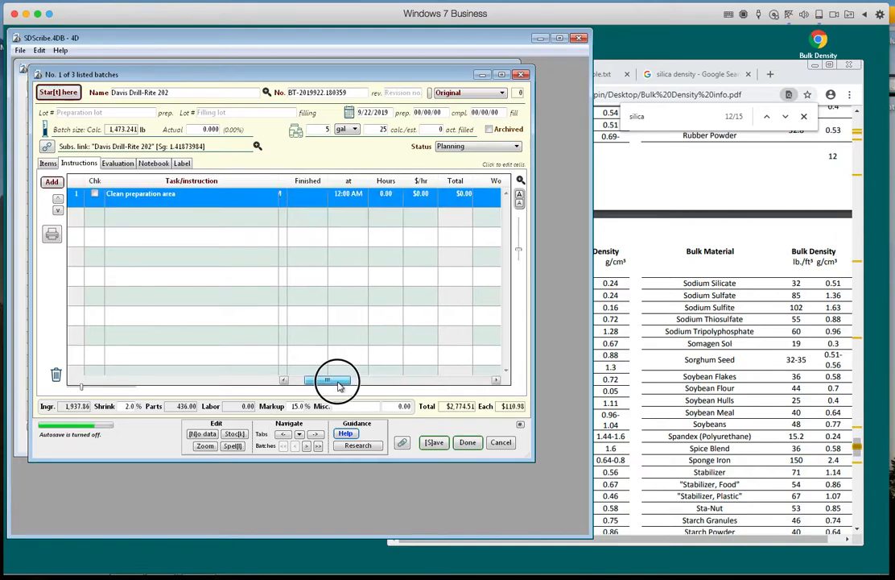
{"action": "left_click", "coordinate": [371, 198]}
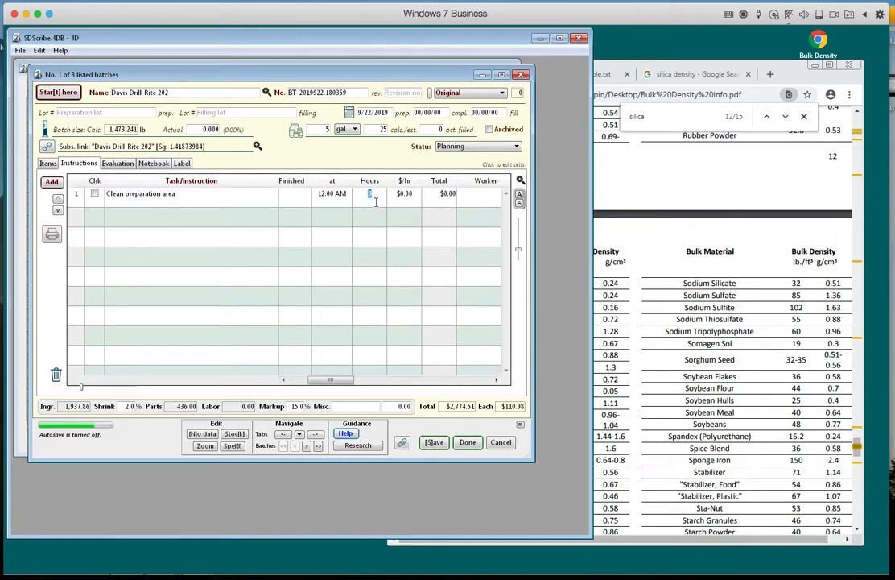
{"action": "key", "text": "Tab"}
{"action": "type", "text": "15"}
{"action": "key", "text": "Tab"}
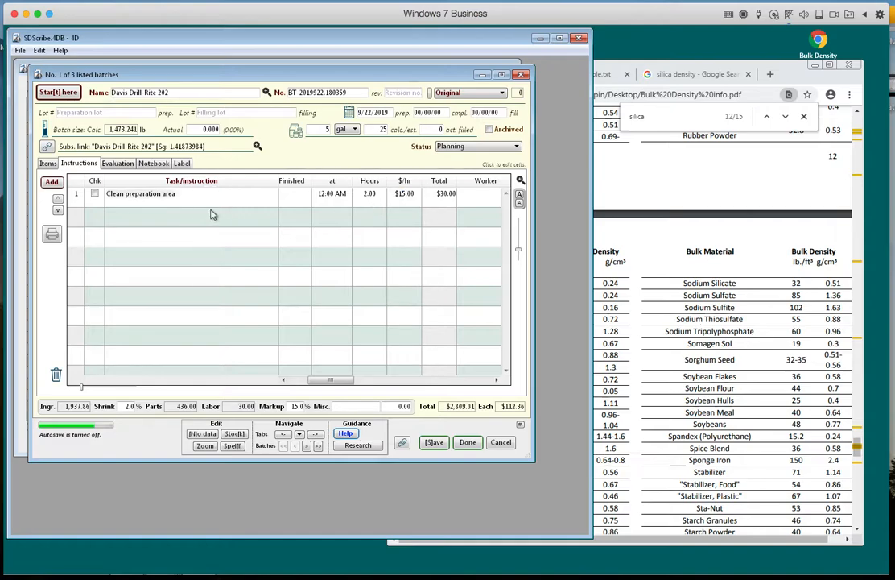
Step: Add a second instruction reading "Clean stirring vessel with distilled water and wait 1 hour to dry"
{"action": "left_click_drag", "start_coordinate": [319, 378], "coordinate": [299, 376]}
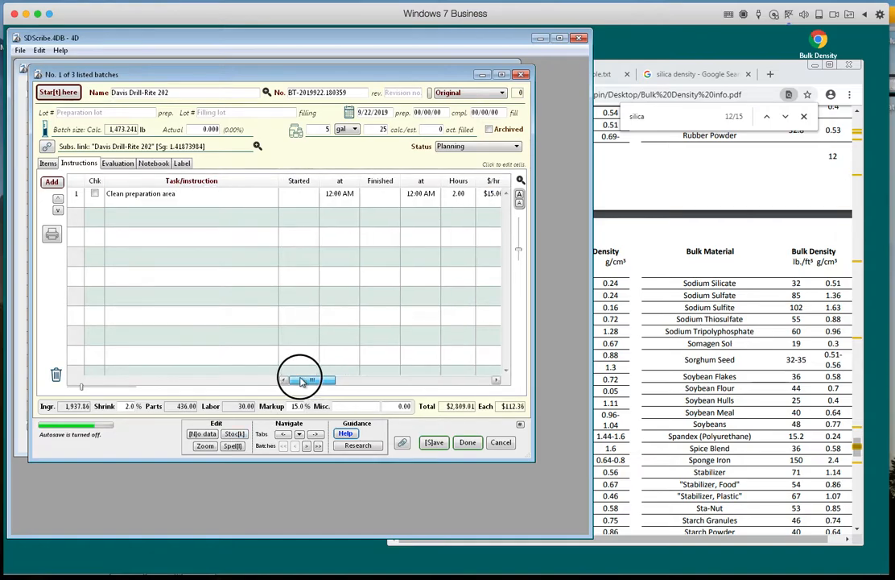
{"action": "double_click", "coordinate": [141, 214]}
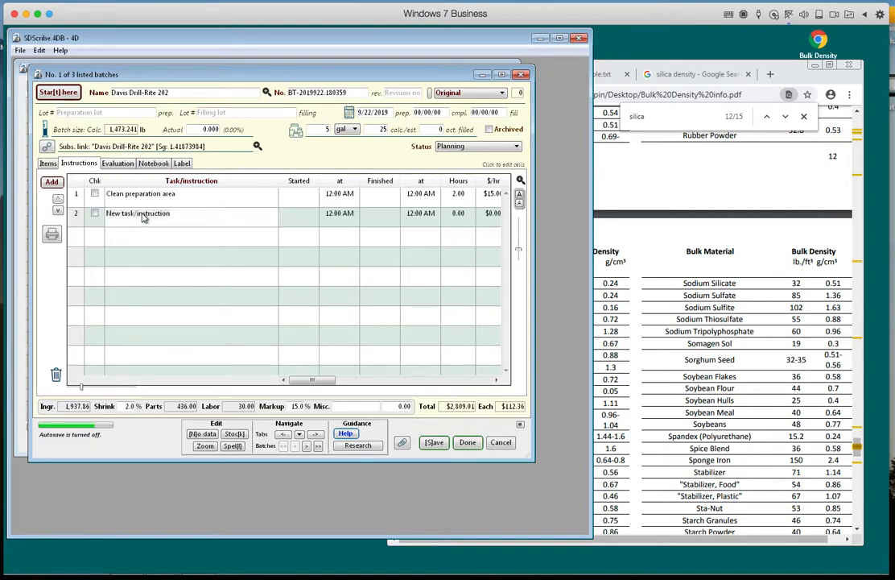
{"action": "type", "text": "Clean stirri"}
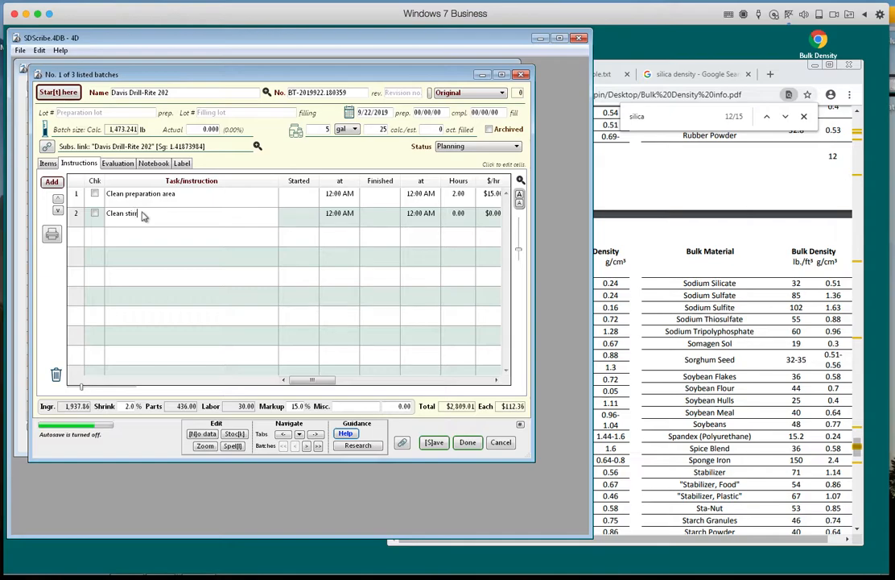
{"action": "type", "text": "ng vessel with distilled water and wait"}
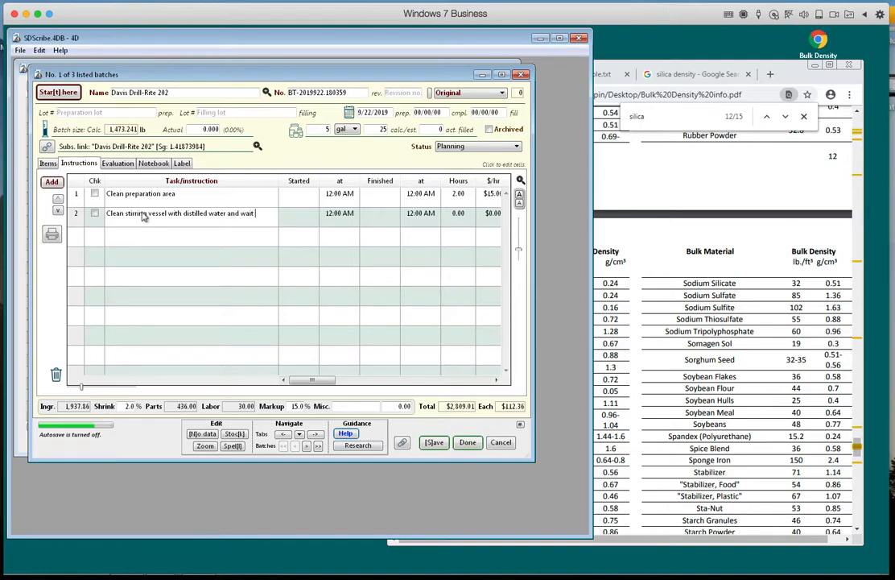
{"action": "type", "text": " 1 hour to dry"}
{"action": "key", "text": "Tab"}
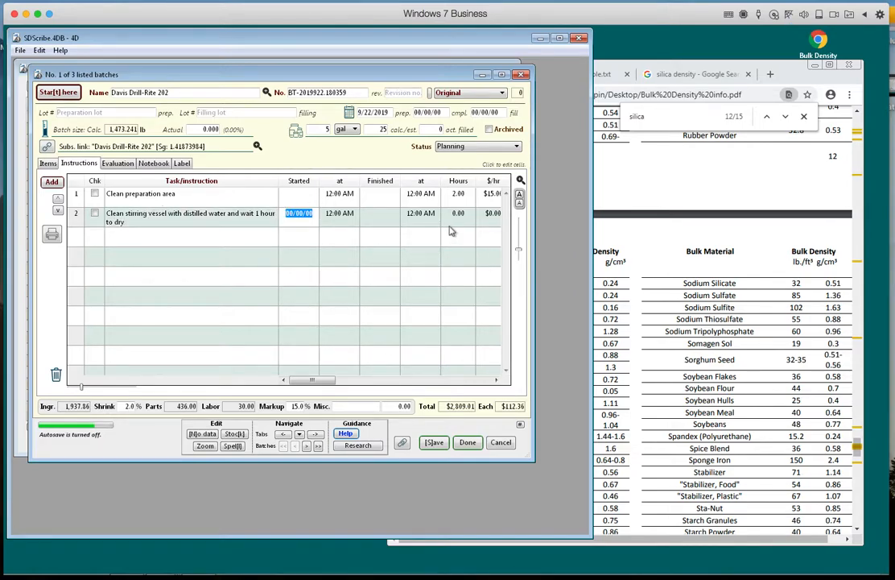
Step: Set the stirring vessel cleaning task to 1 hour at $15 per hour and return to the batch items table
{"action": "left_click", "coordinate": [327, 385]}
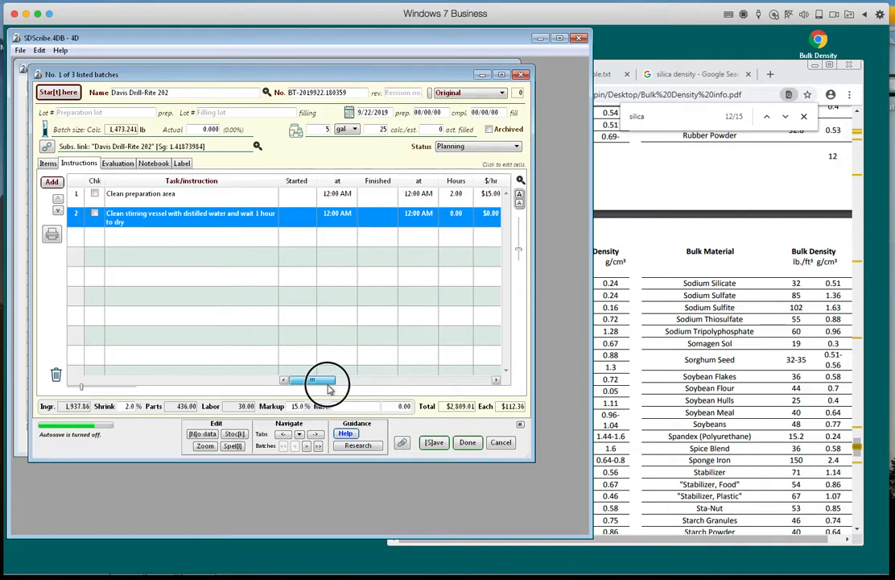
{"action": "left_click_drag", "start_coordinate": [327, 388], "coordinate": [346, 389]}
{"action": "left_click", "coordinate": [369, 219]}
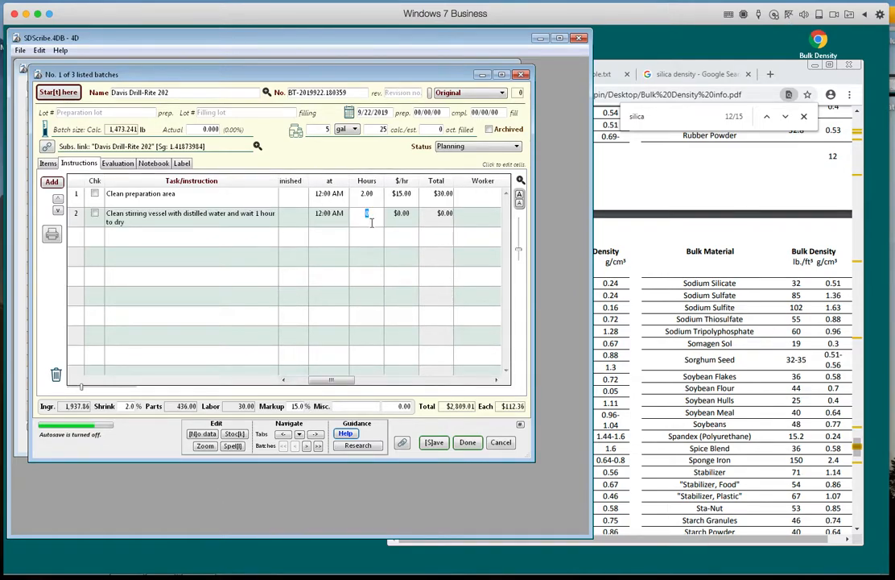
{"action": "key", "text": "Tab"}
{"action": "key", "text": "BackSpace"}
{"action": "type", "text": "15"}
{"action": "key", "text": "Tab"}
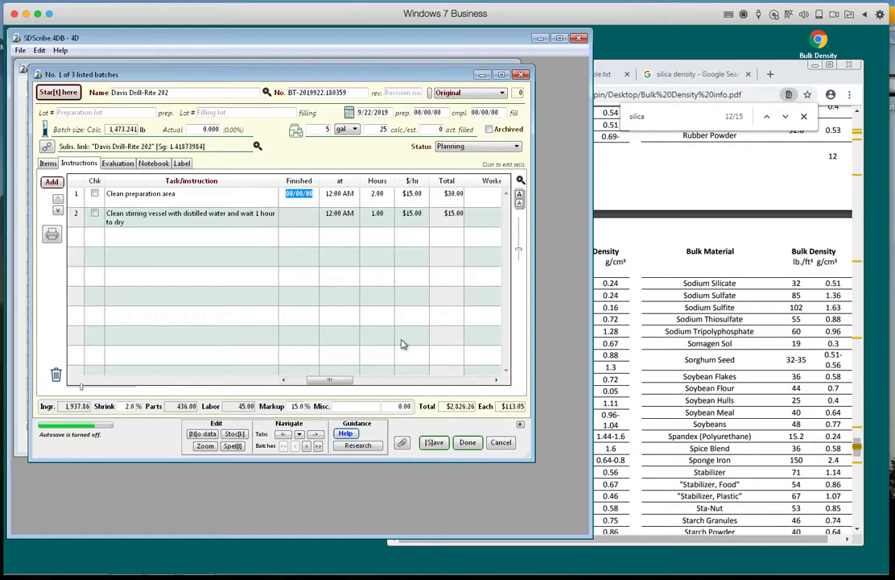
{"action": "left_click", "coordinate": [49, 163]}
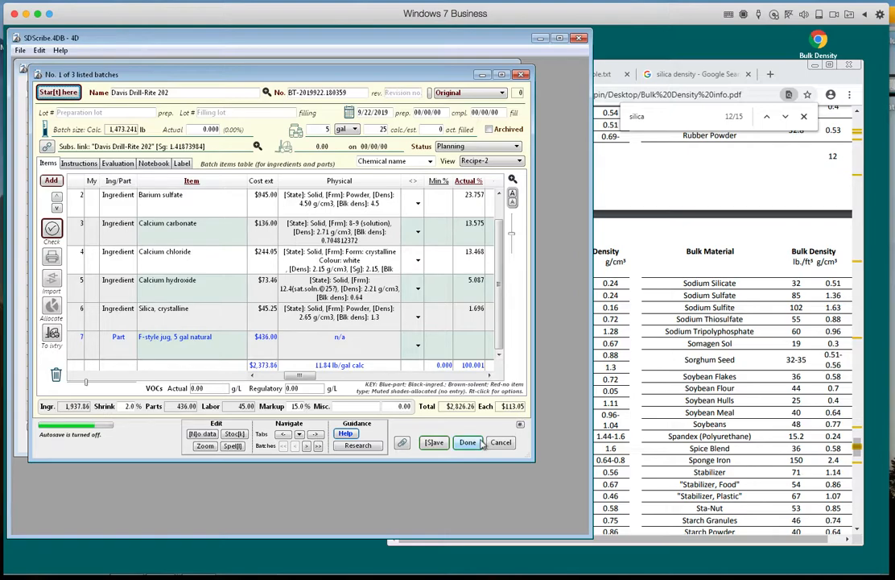
{"action": "left_click", "coordinate": [281, 436]}
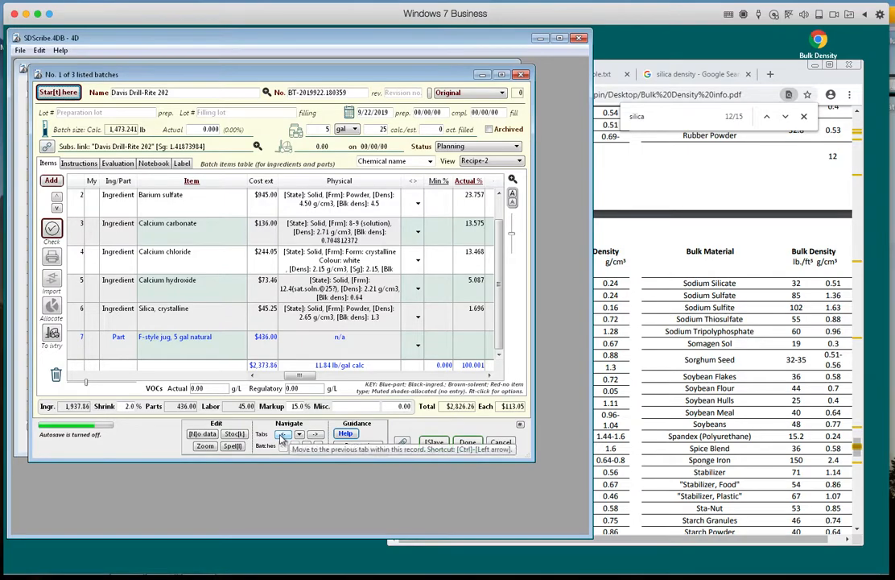